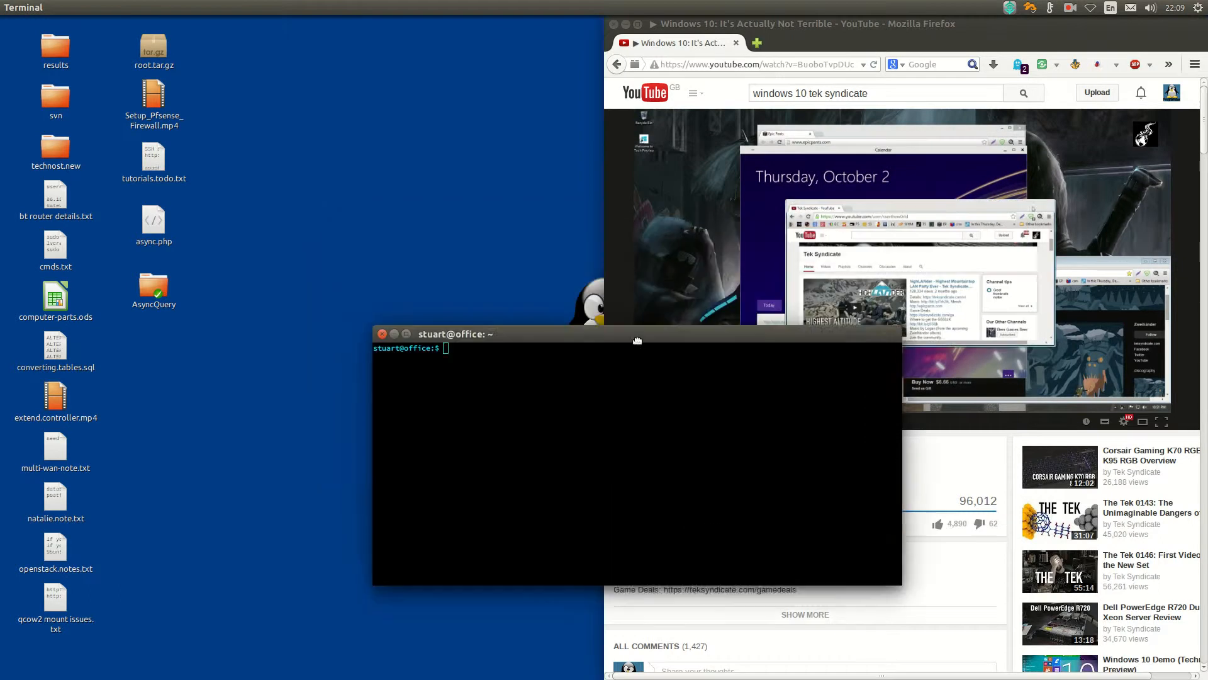
- Tile terminal windows into the upper-right, lower-right and lower-left screen quarters and the Firefox window into the upper-left quarter
key("ctrl+alt+KP_6")
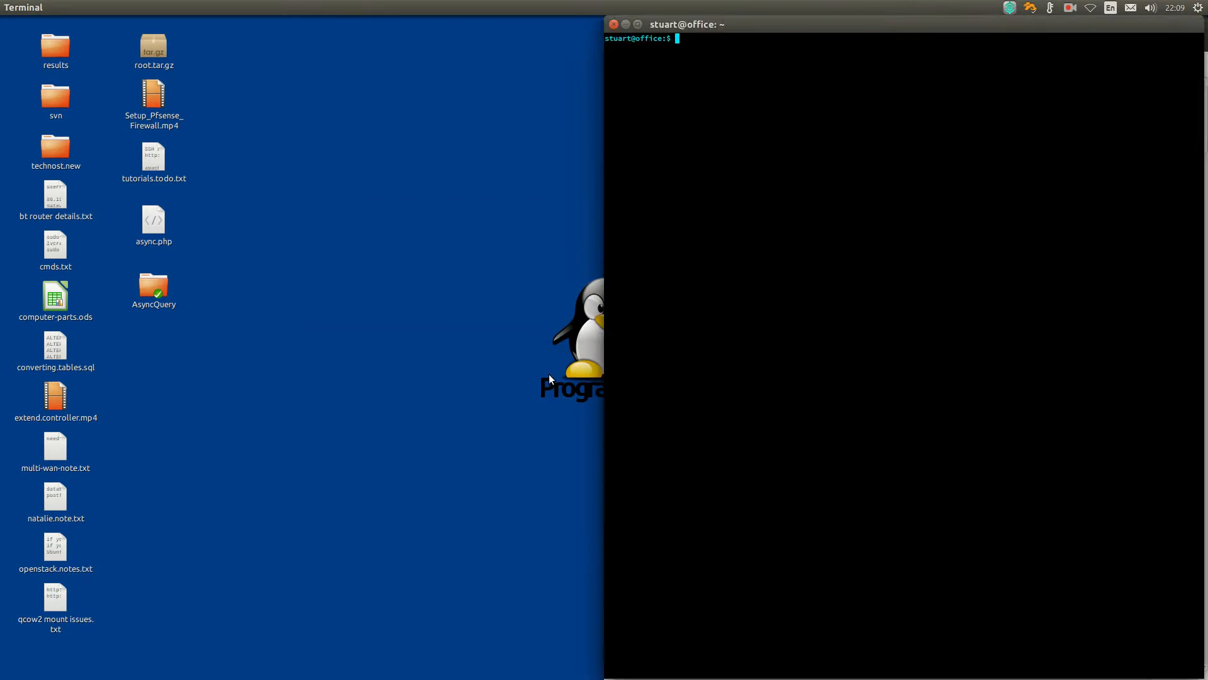
key("ctrl+alt+KP_3")
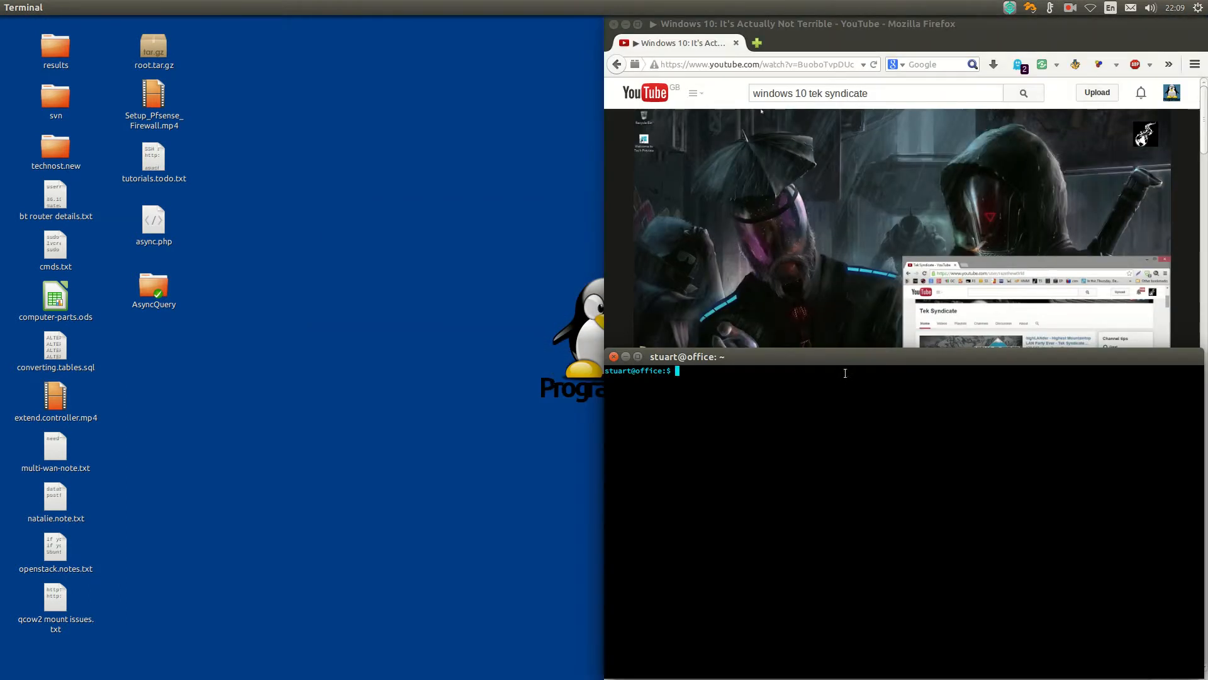
key("ctrl+alt+KP_1")
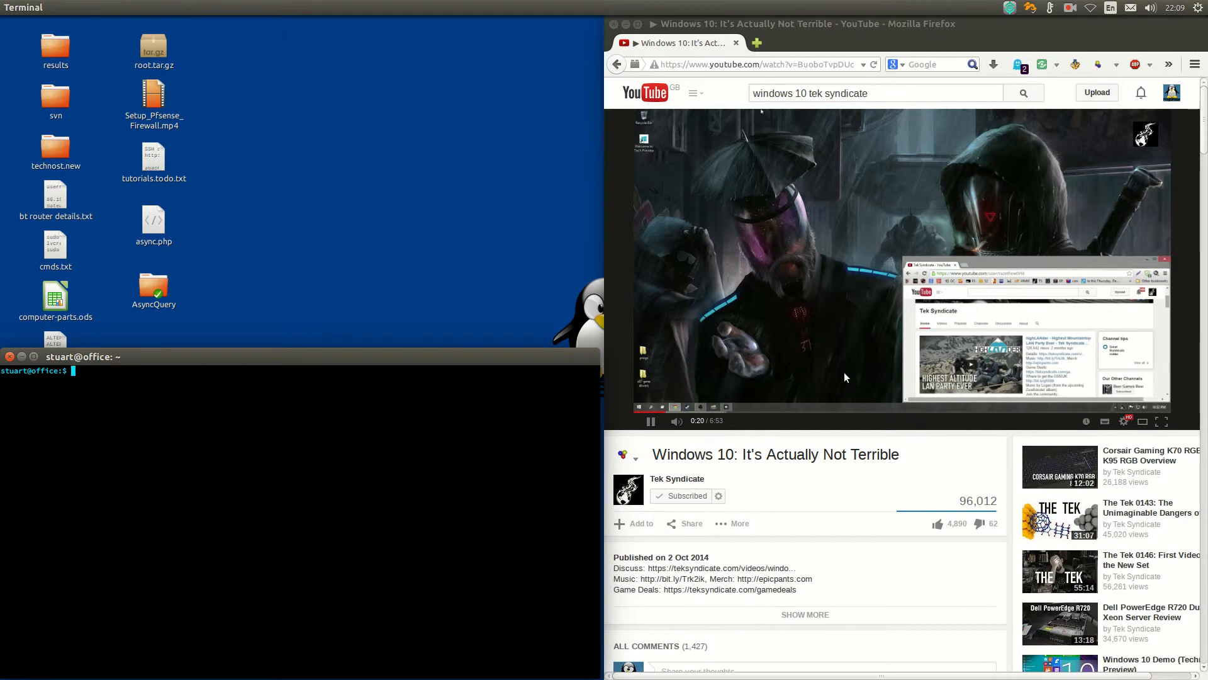
left_click(806, 39)
key("ctrl+alt+KP_7")
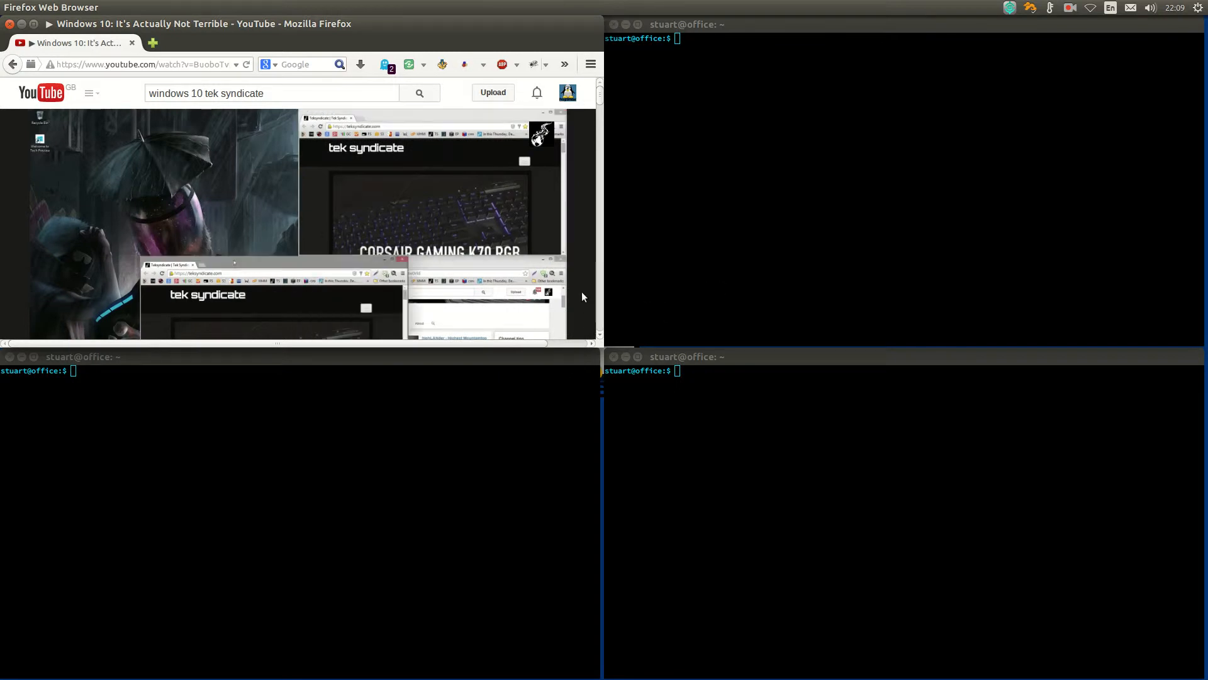
- Cycle the Firefox window through different top-edge and bottom-edge tilings, full screen, and the left and right sides
key("ctrl+alt+KP_8")
key("ctrl+alt+KP_8")
key("ctrl+alt+KP_8")
key("ctrl+alt+KP_8")
key("ctrl+alt+KP_2")
key("ctrl+alt+KP_2")
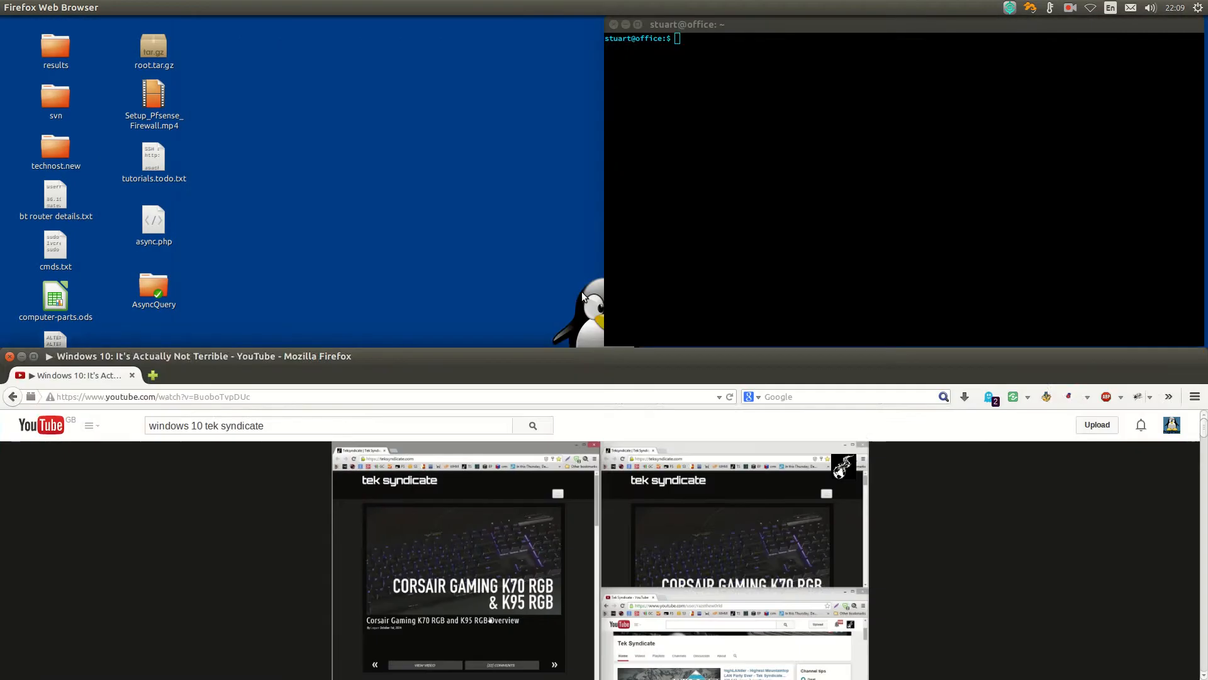
key("ctrl+alt+KP_5")
key("ctrl+alt+KP_4")
key("ctrl+alt+KP_6")
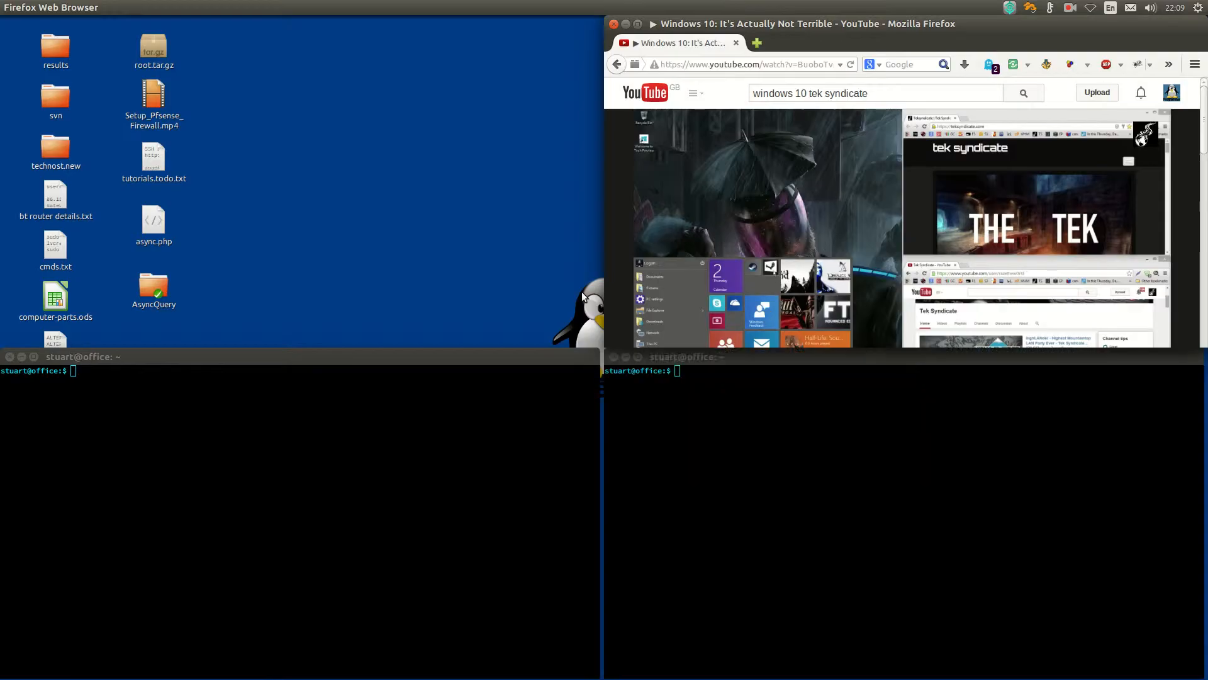
- Tile the Firefox window into several edge and corner positions, including the lower-right quarter, and maximize it
key("ctrl+alt+KP_8")
key("ctrl+alt+KP_4")
key("ctrl+alt+KP_1")
key("ctrl+alt+KP_3")
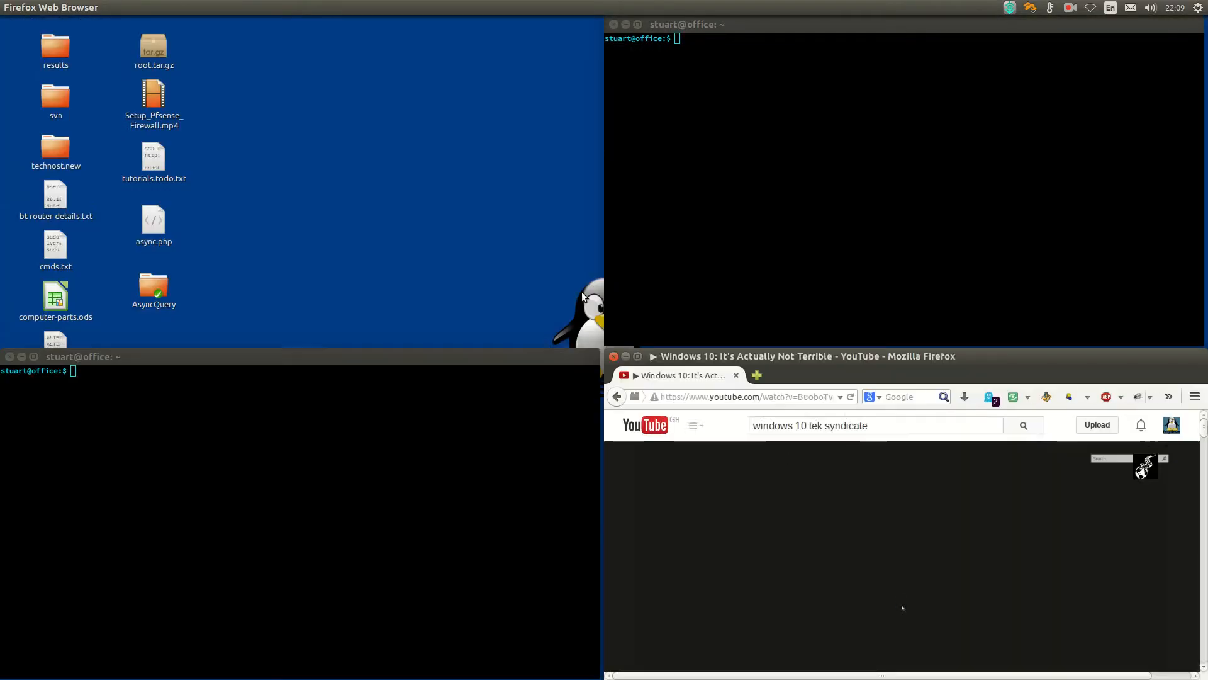
key("ctrl+alt+KP_9")
key("ctrl+alt+KP_5")
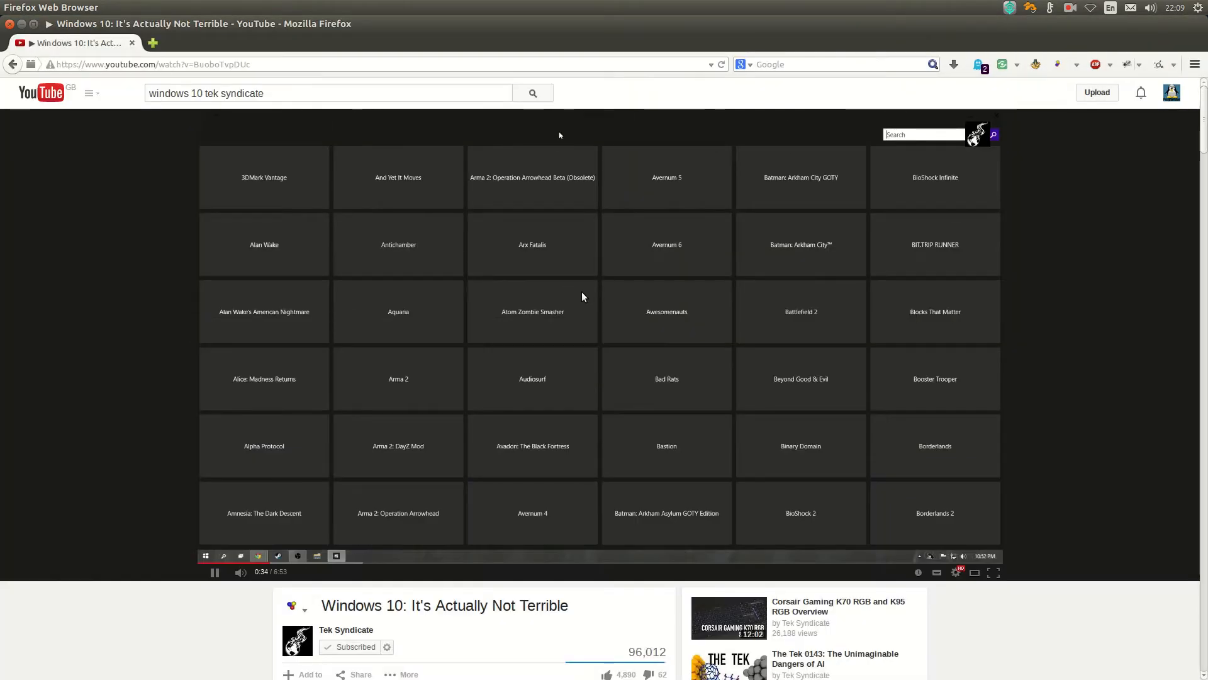
- View the overview of all workspaces and return to the current workspace
key("super+s")
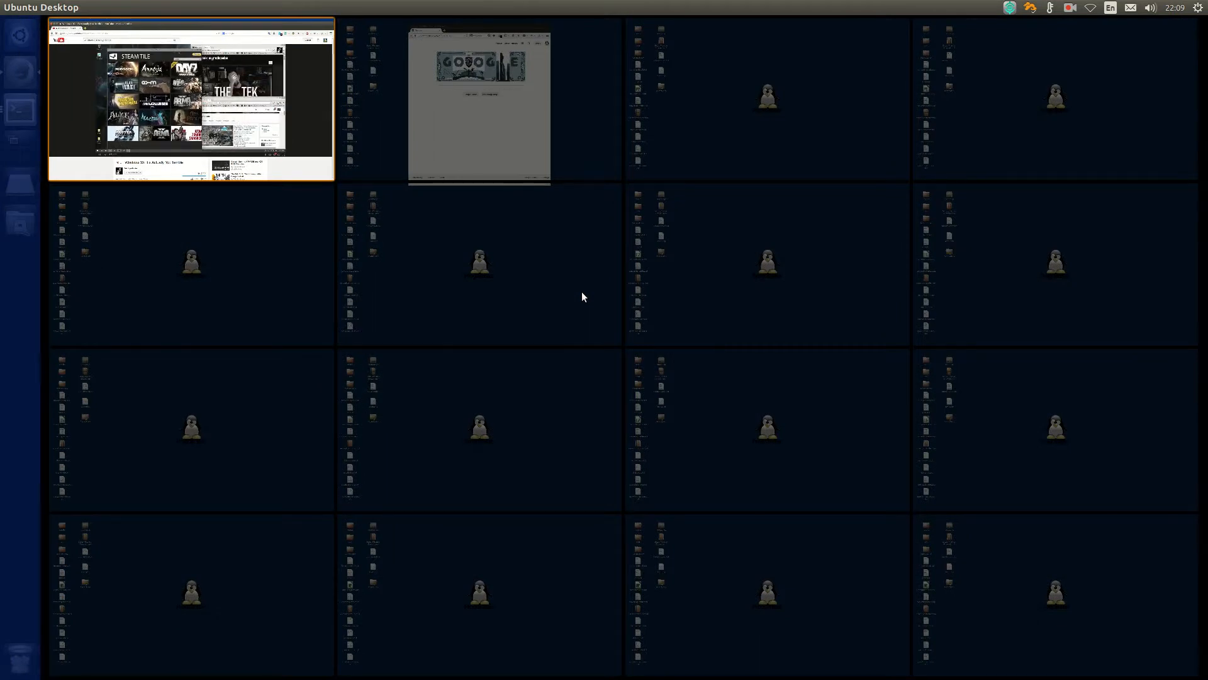
key("super+s")
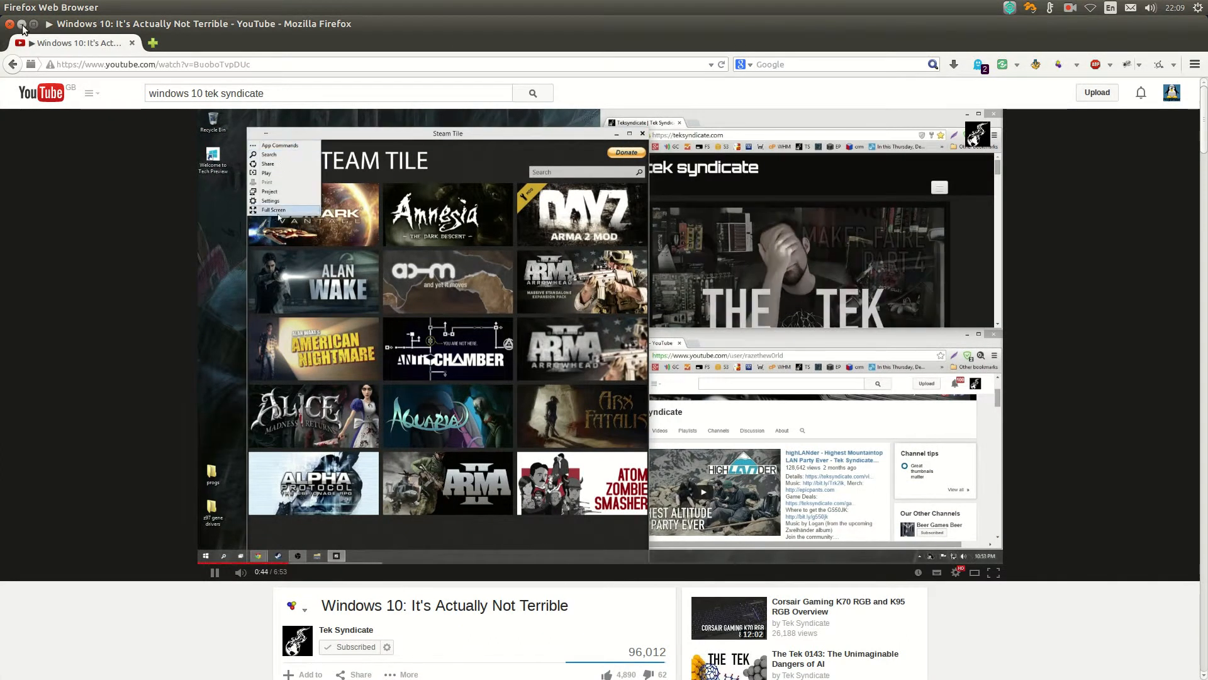
- Restore the maximized Firefox window to a floating size and close all three terminal windows
left_click_drag(281, 56, 496, 98)
left_click(1025, 434)
key("ctrl+d")
left_click(974, 263)
key("ctrl+d")
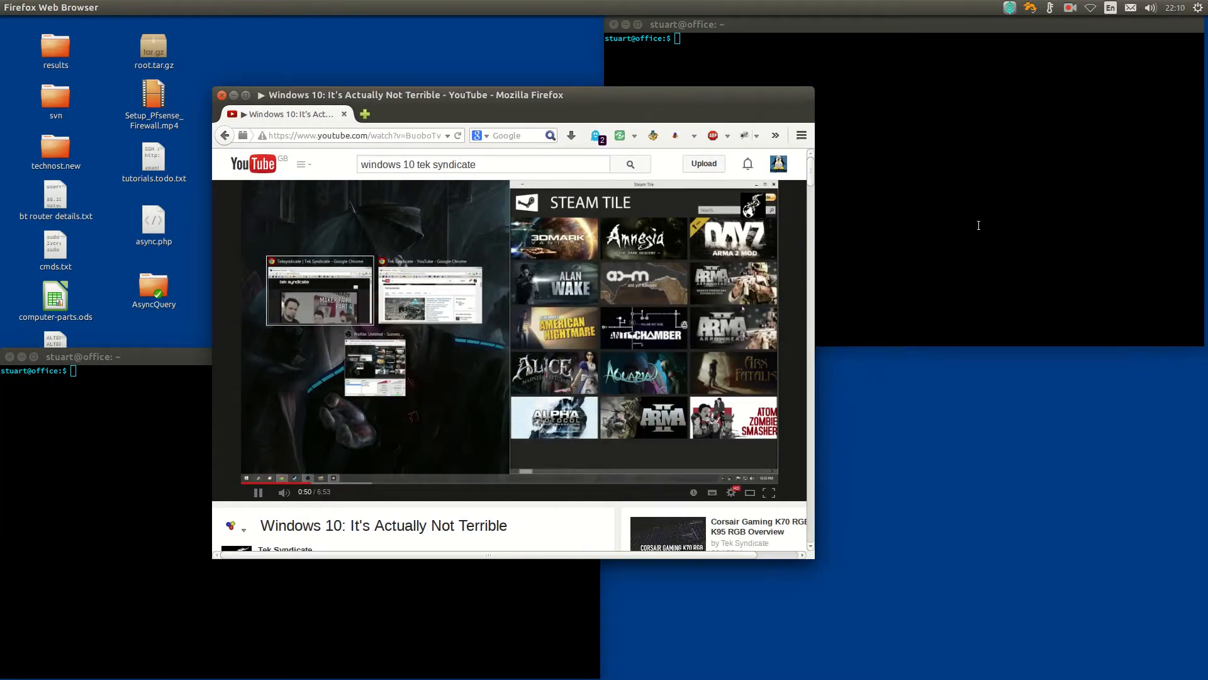
left_click(108, 606)
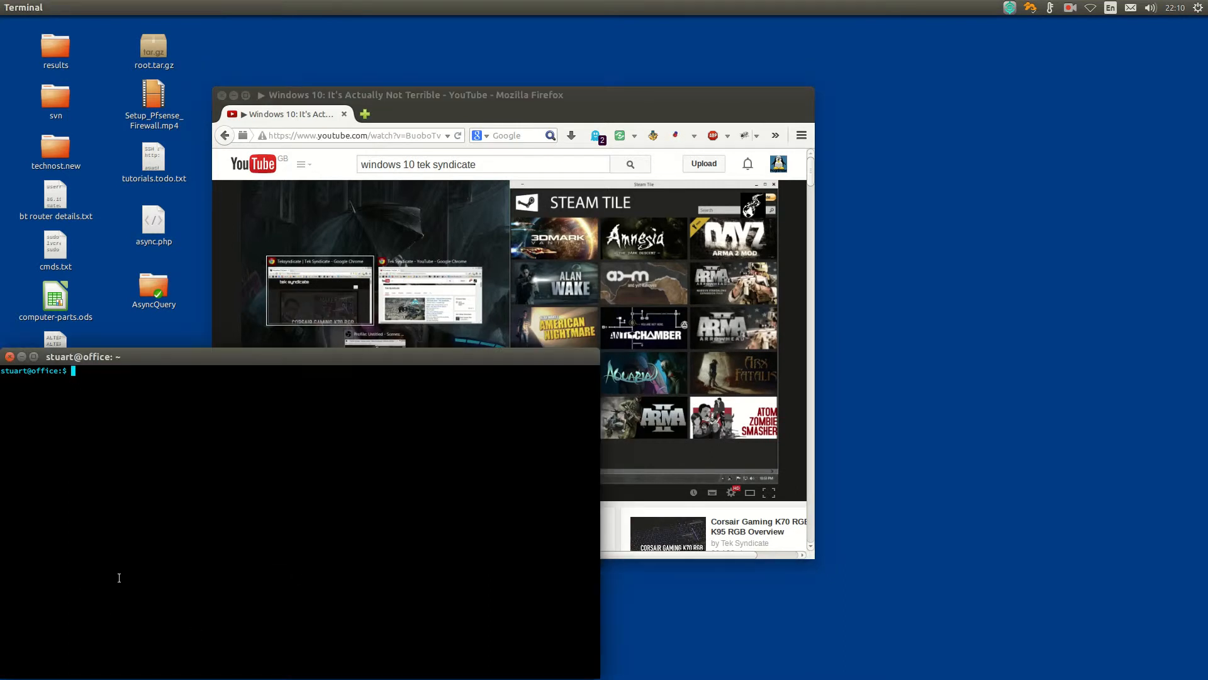
key("ctrl+d")
- Snap the Firefox window to the right half, the left half, and back to the right half of the screen
left_click_drag(486, 99, 1207, 252)
left_click_drag(881, 35, 0, 268)
left_click_drag(380, 38, 1206, 251)
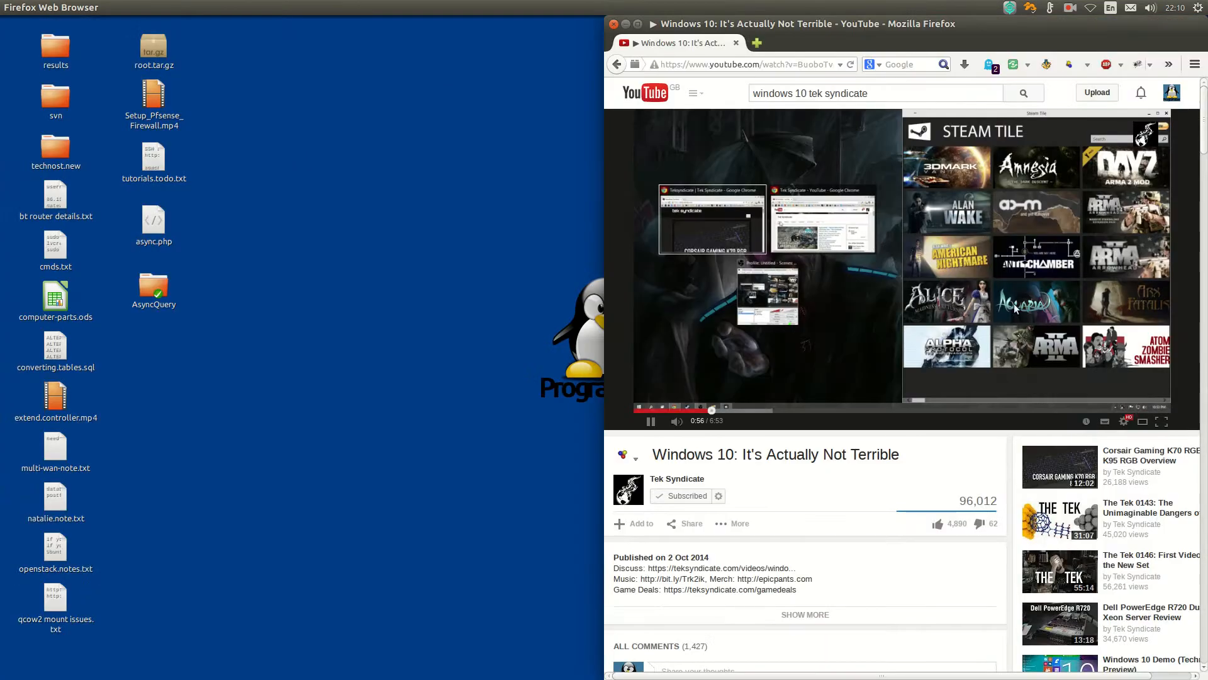
- View the open windows in the window switcher and return to the YouTube window
left_click(394, 317)
key("alt+Tab")
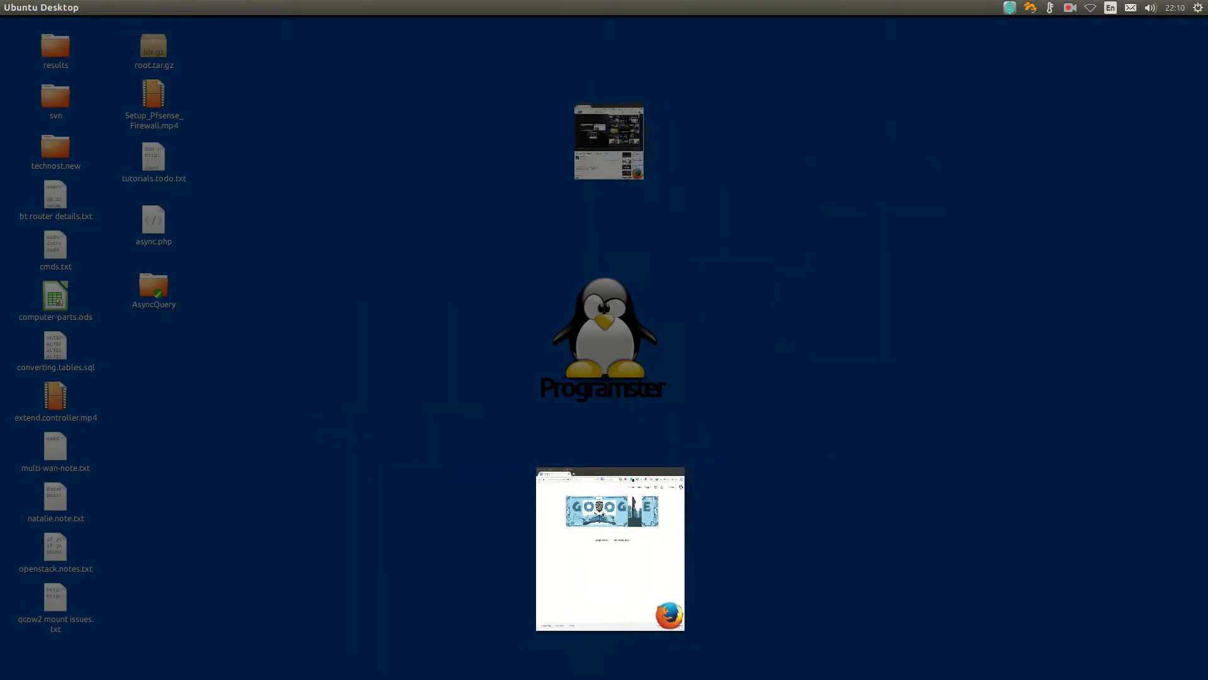
key("alt+Tab")
key("alt+Tab")
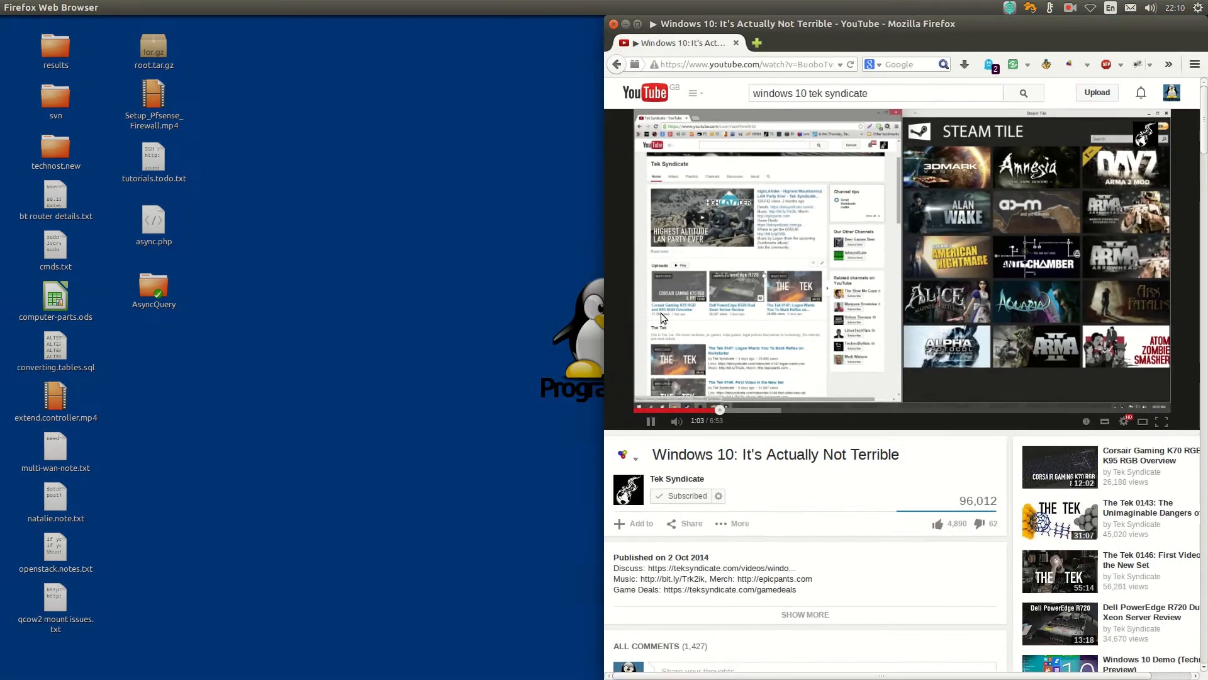
- Open a file manager window on the Home folder and preview all open windows in the window spread
left_click(458, 315)
key("ctrl+n")
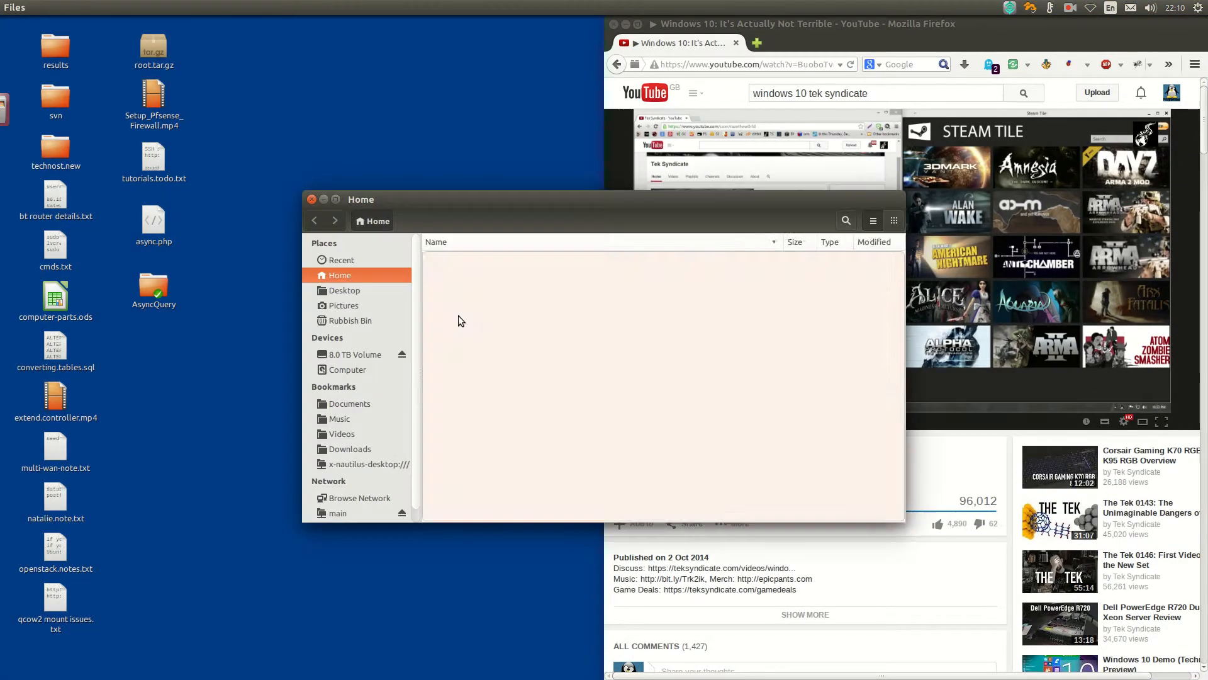
key("super+w")
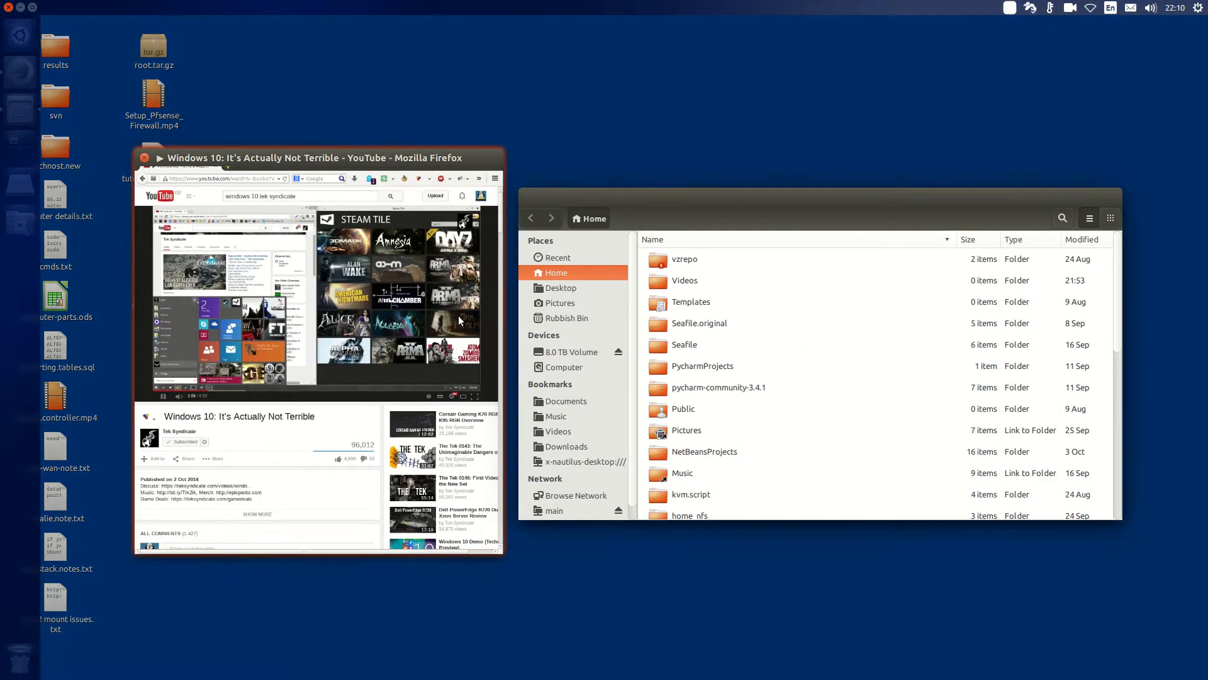
key("super+w")
- Move the Home folder window down and to the left on the desktop and close it
left_click_drag(636, 198, 500, 306)
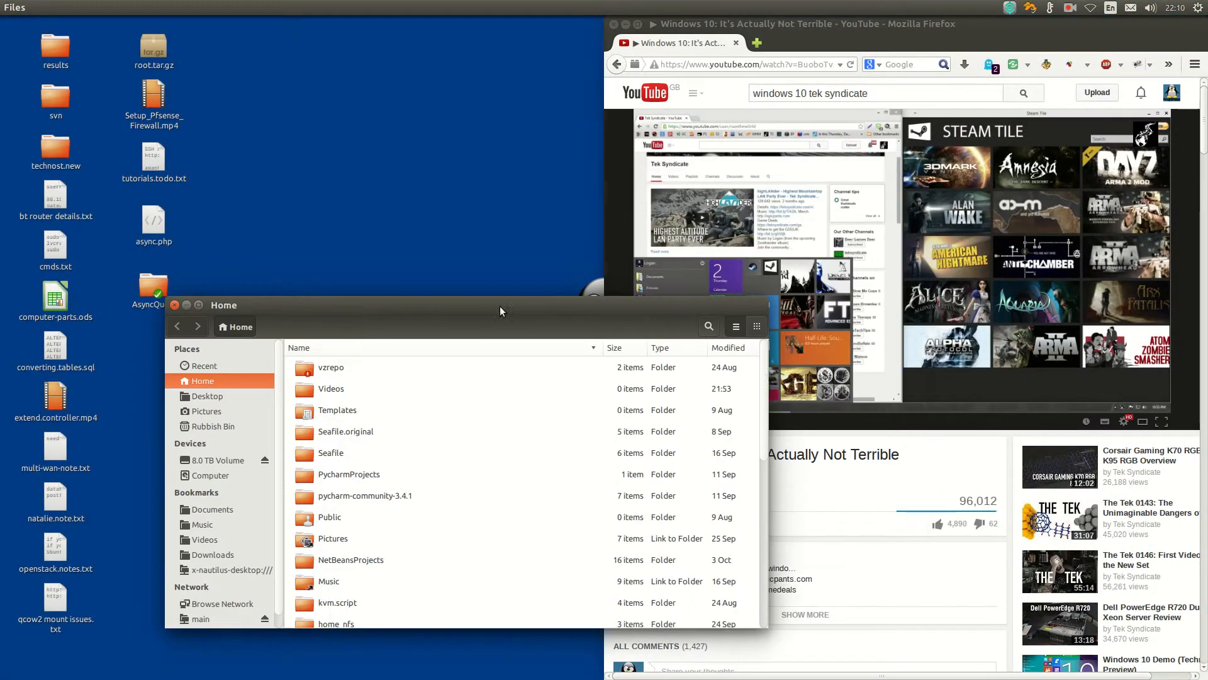
left_click(175, 305)
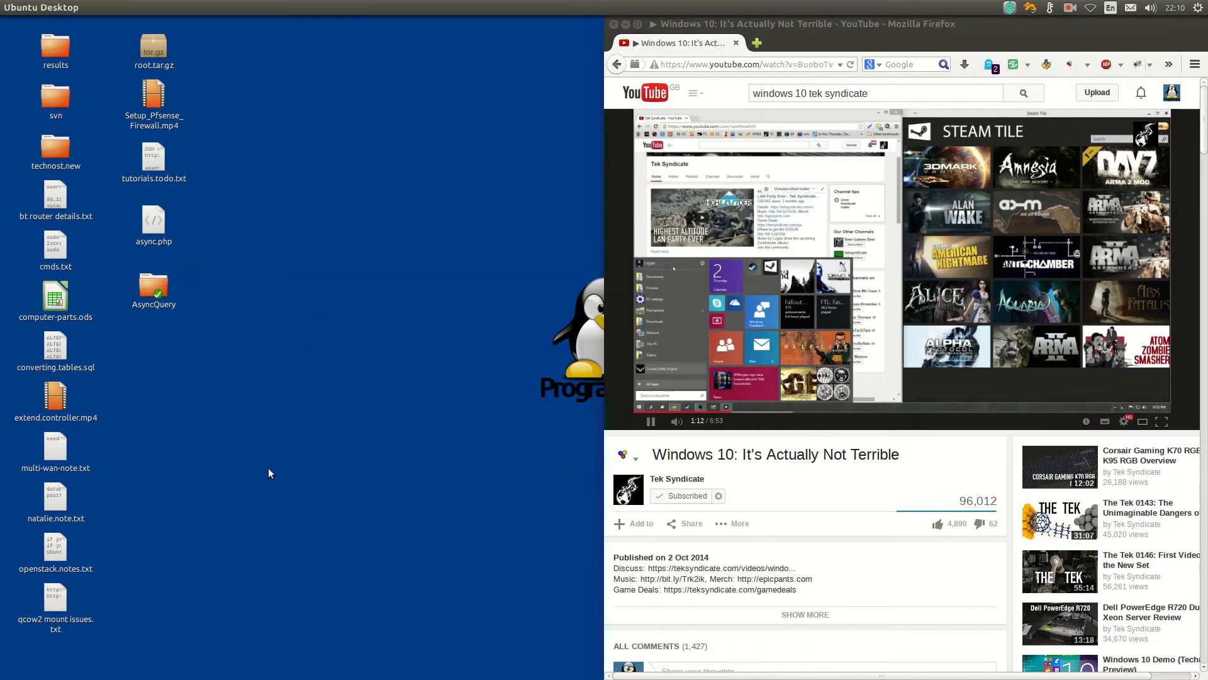
- Reveal the launcher and check the Dash entry's context options
key("alt+F1")
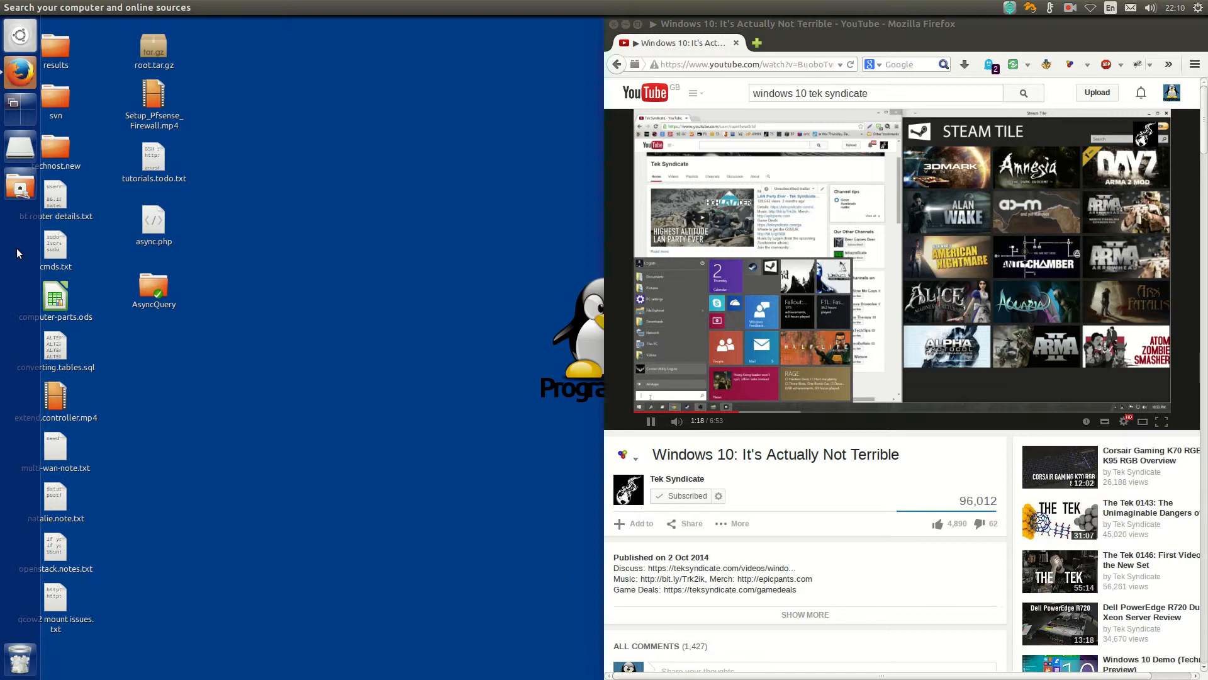
right_click(13, 36)
left_click(42, 36)
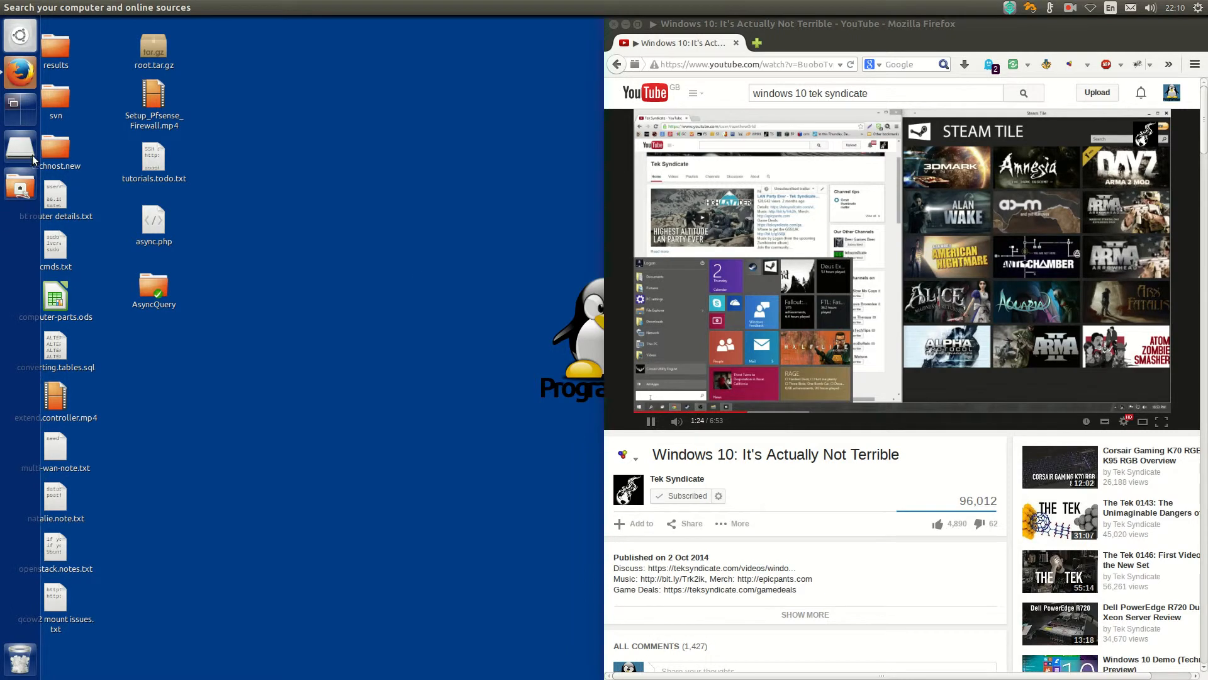
- Try a search for "dfdfdf" in Synapse, clear the text and dismiss the search box
key("ctrl+space")
type("dfdfdf")
key("BackSpace")
key("BackSpace")
key("BackSpace")
key("BackSpace")
key("BackSpace")
key("BackSpace")
key("BackSpace")
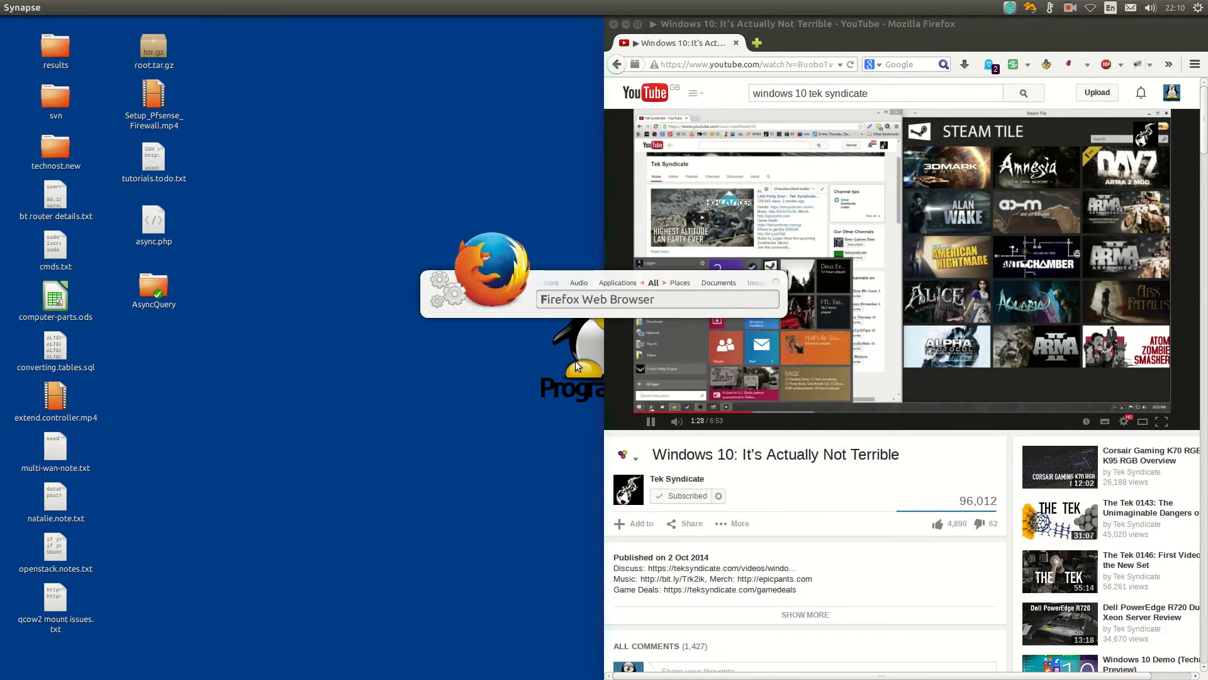
key("Escape")
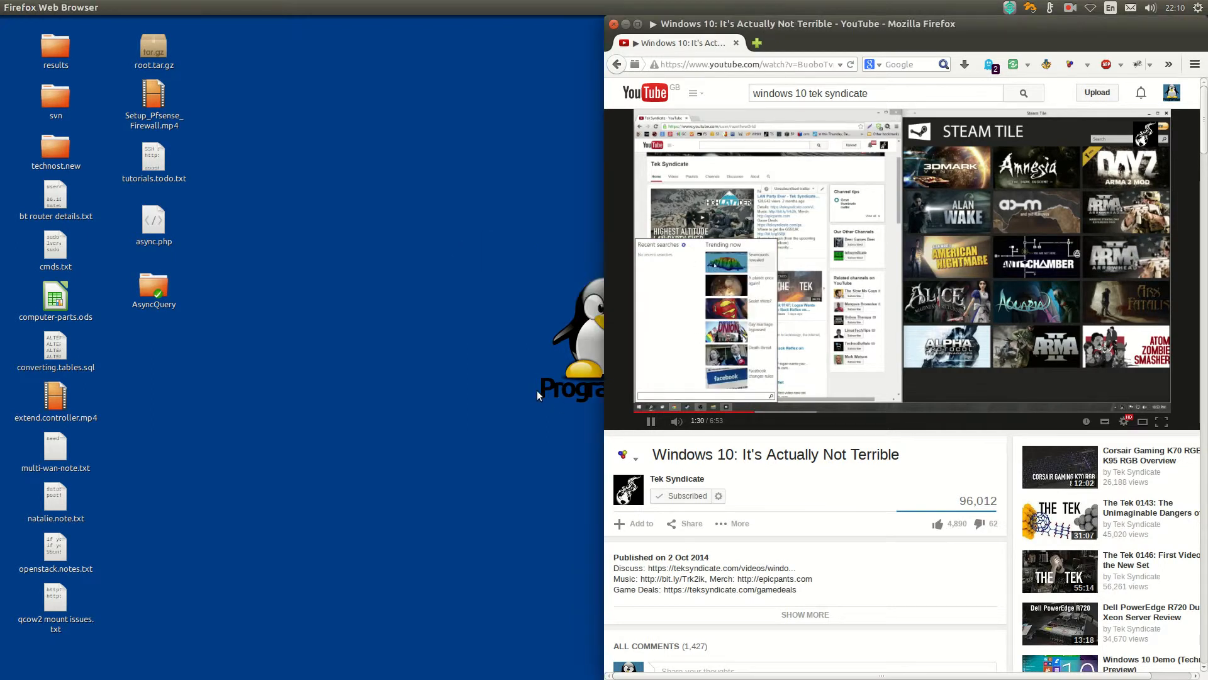
- Try "lady gag" in the HUD command search, clear the text and close the HUD
key("alt")
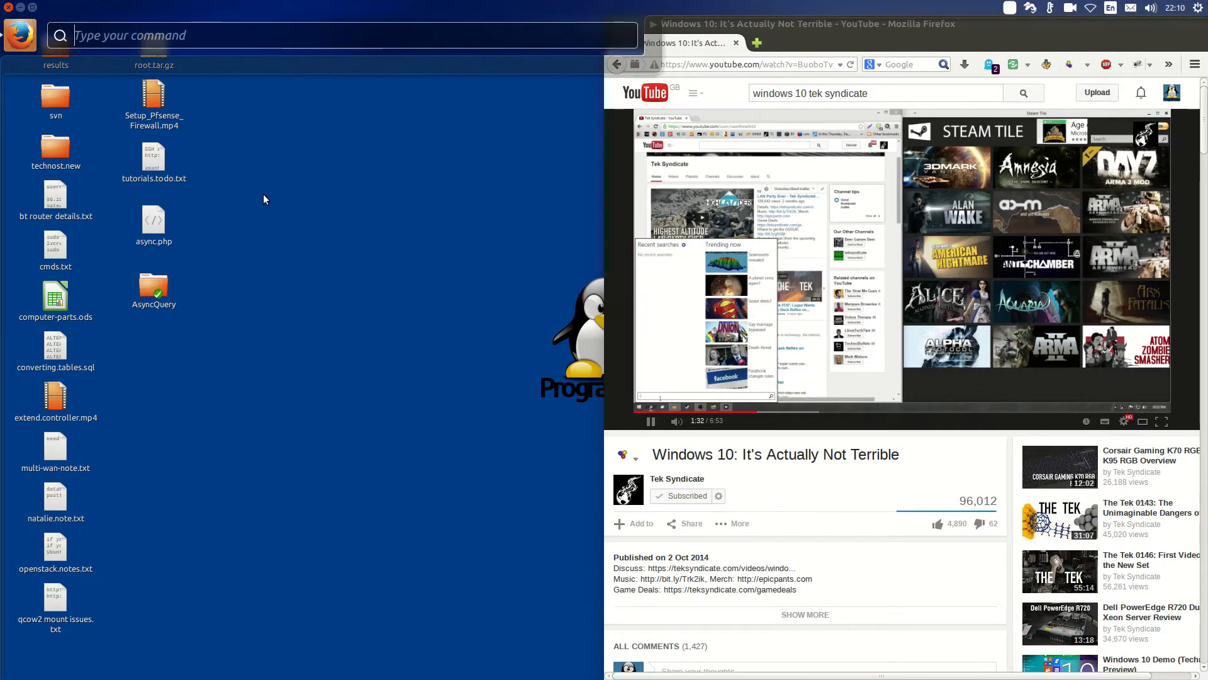
type("lady gag")
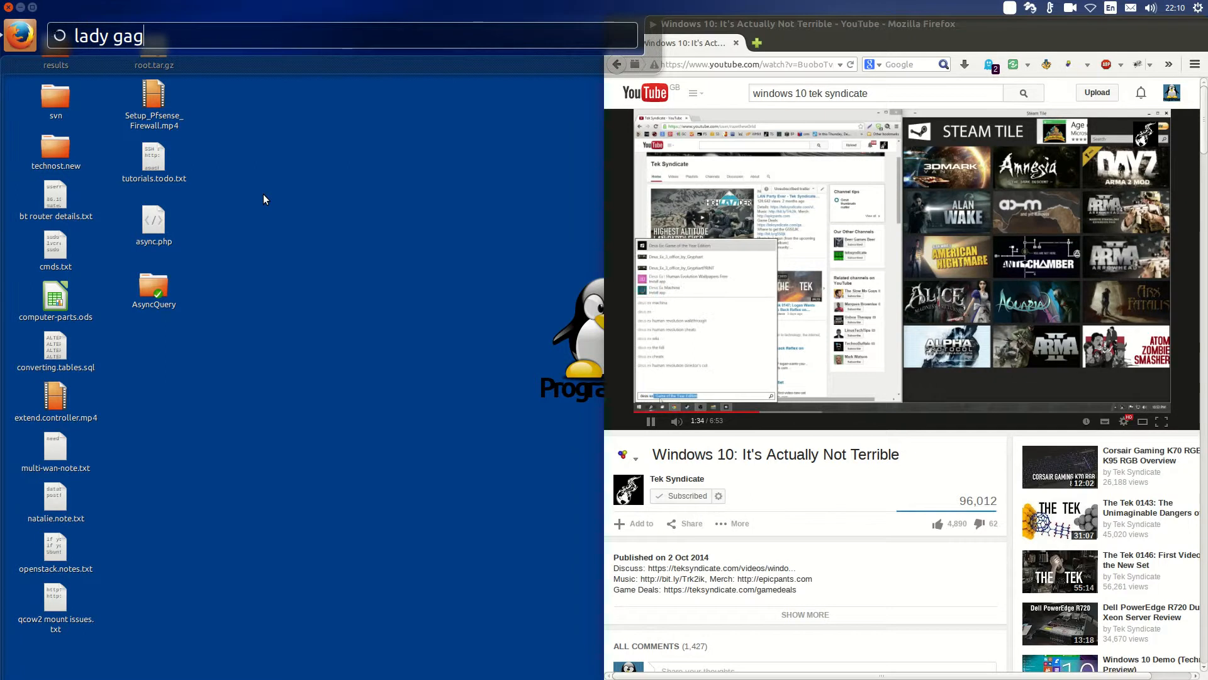
key("BackSpace")
key("BackSpace")
key("BackSpace")
key("BackSpace")
key("BackSpace")
key("BackSpace")
key("BackSpace")
key("BackSpace")
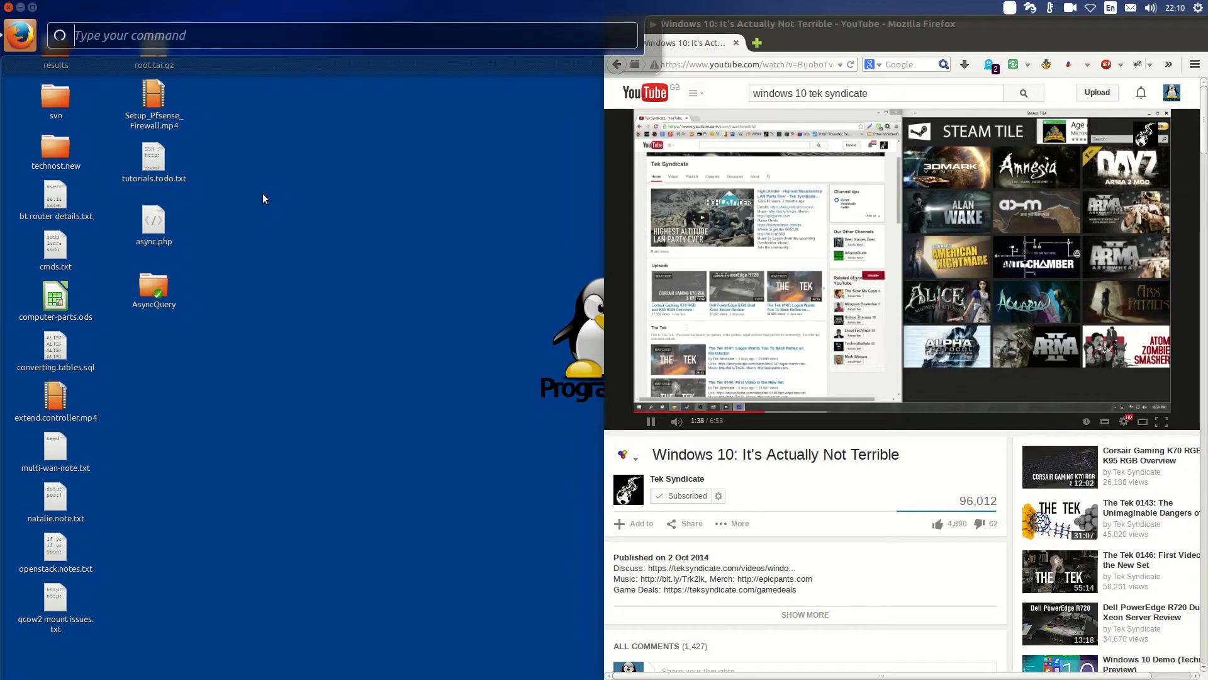
key("Escape")
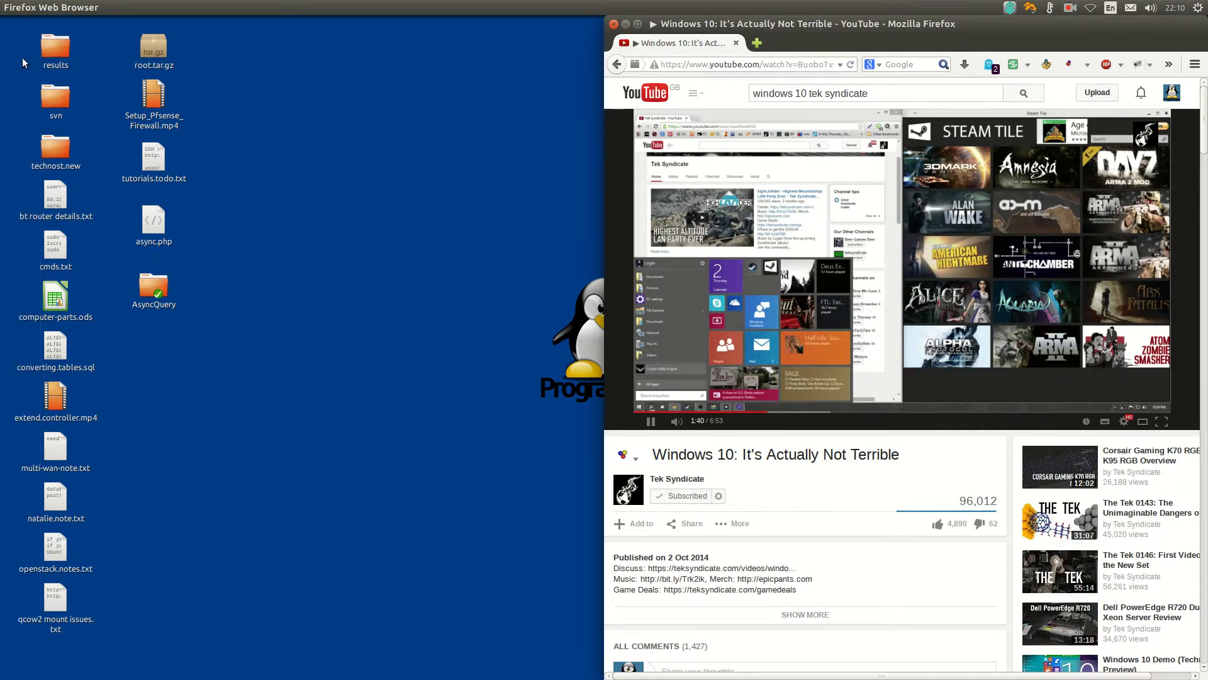
- Reveal the launcher, view the Dash's category shortcuts such as Applications and Videos, and dismiss the list
key("alt+F1")
right_click(14, 30)
right_click(14, 33)
right_click(14, 34)
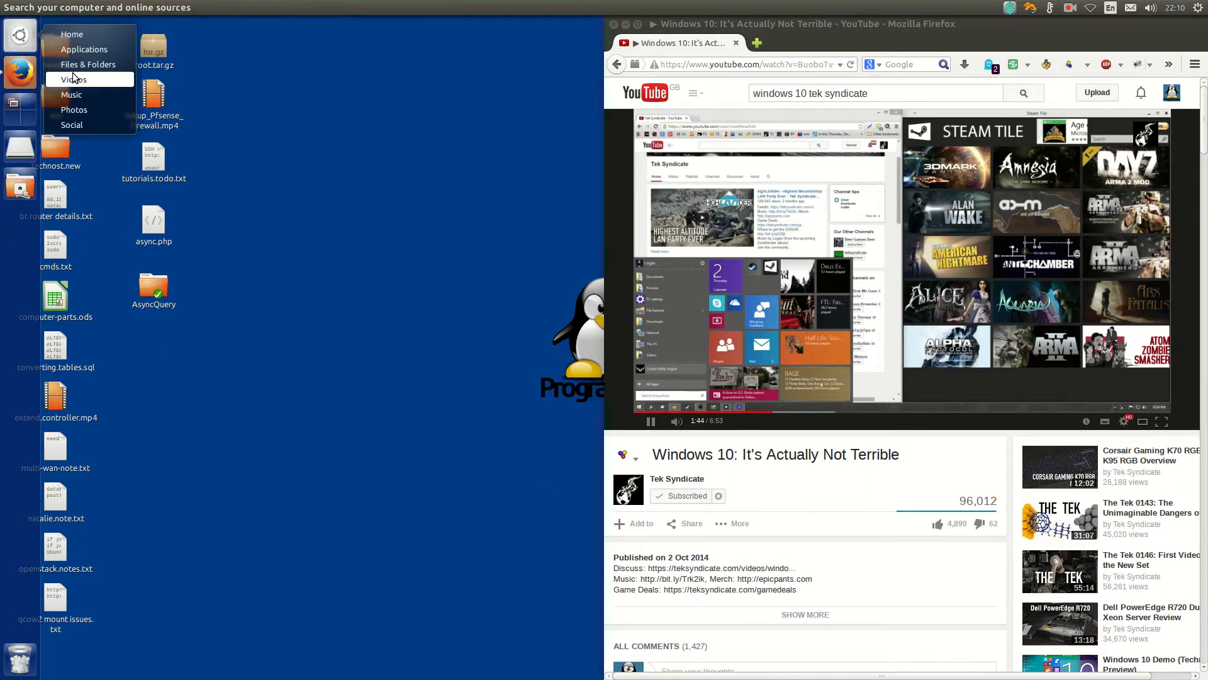
left_click(12, 291)
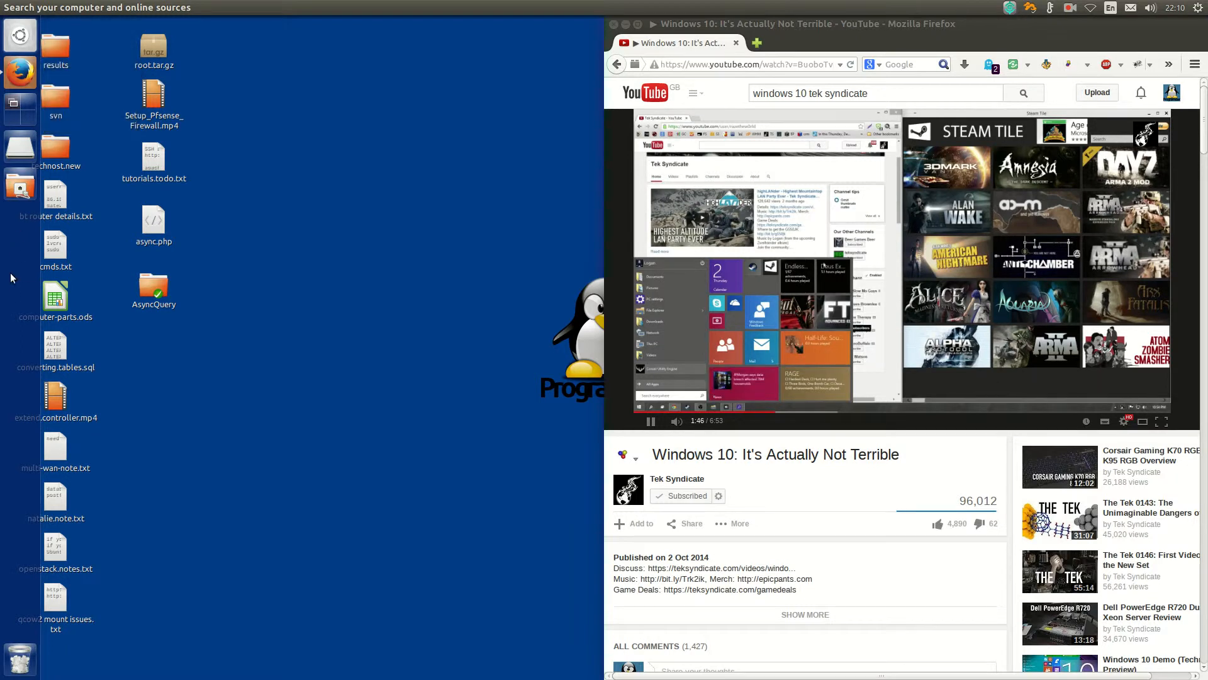
- Search the Dash for "lady gaga" and for "snoop dog", and close the Dash
left_click(20, 35)
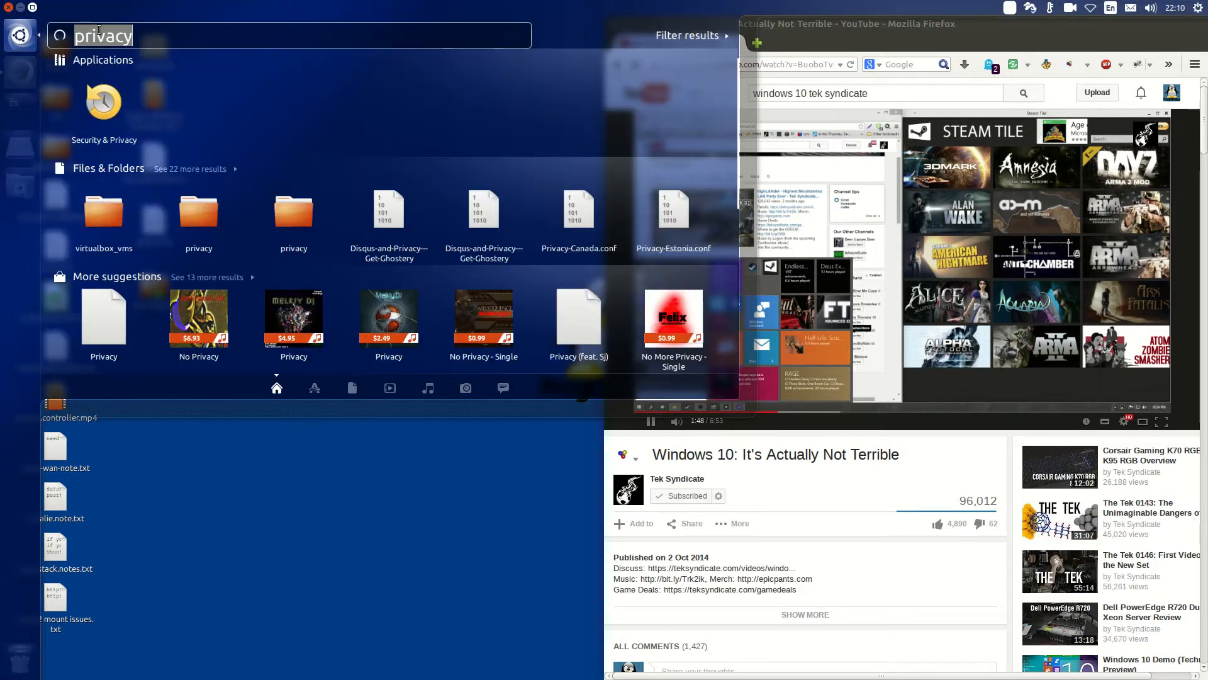
type("lady gaga")
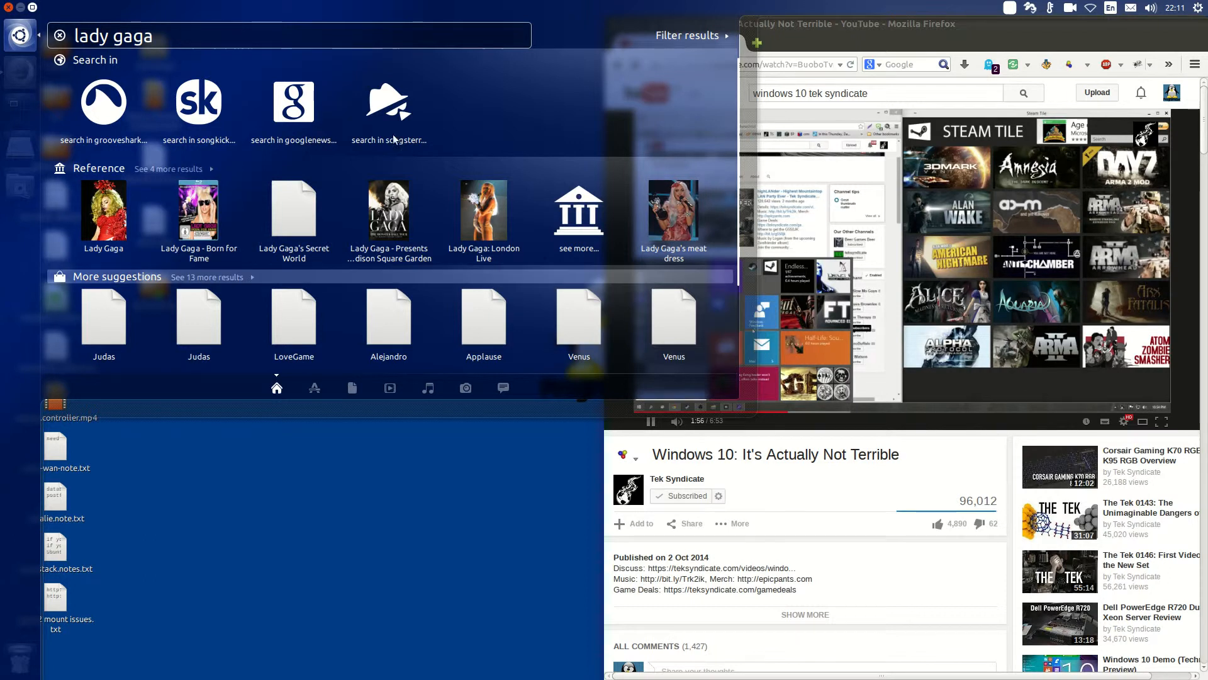
left_click_drag(155, 36, 60, 36)
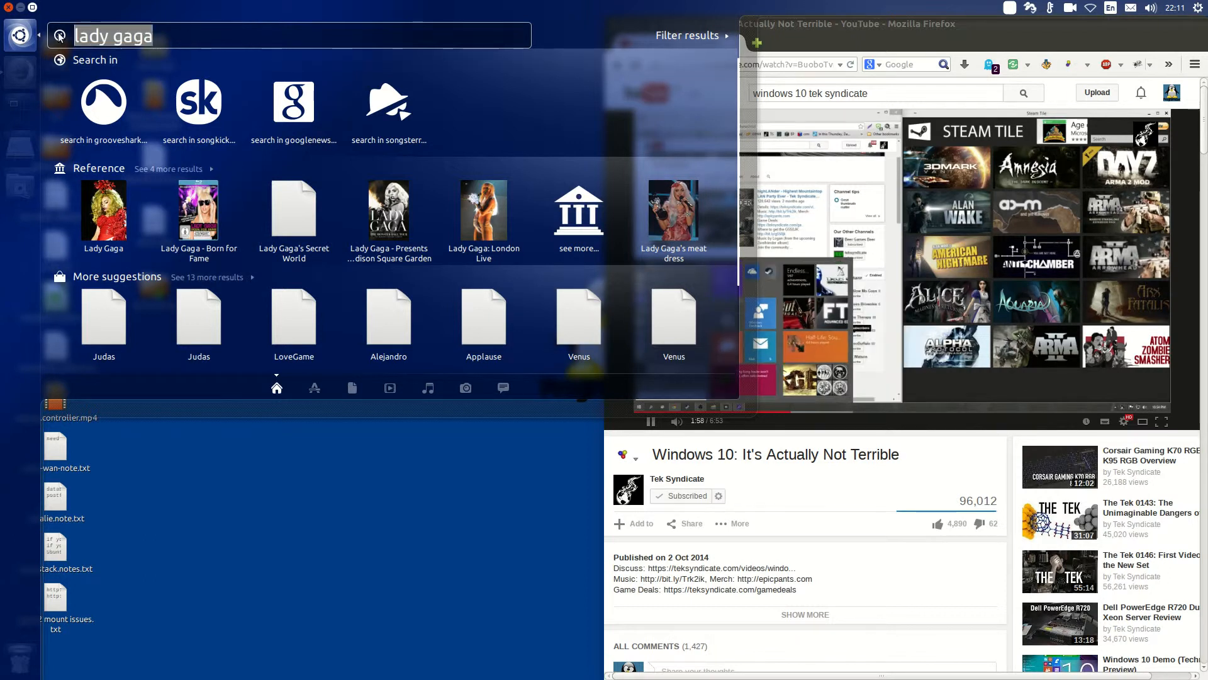
type("snoop dog")
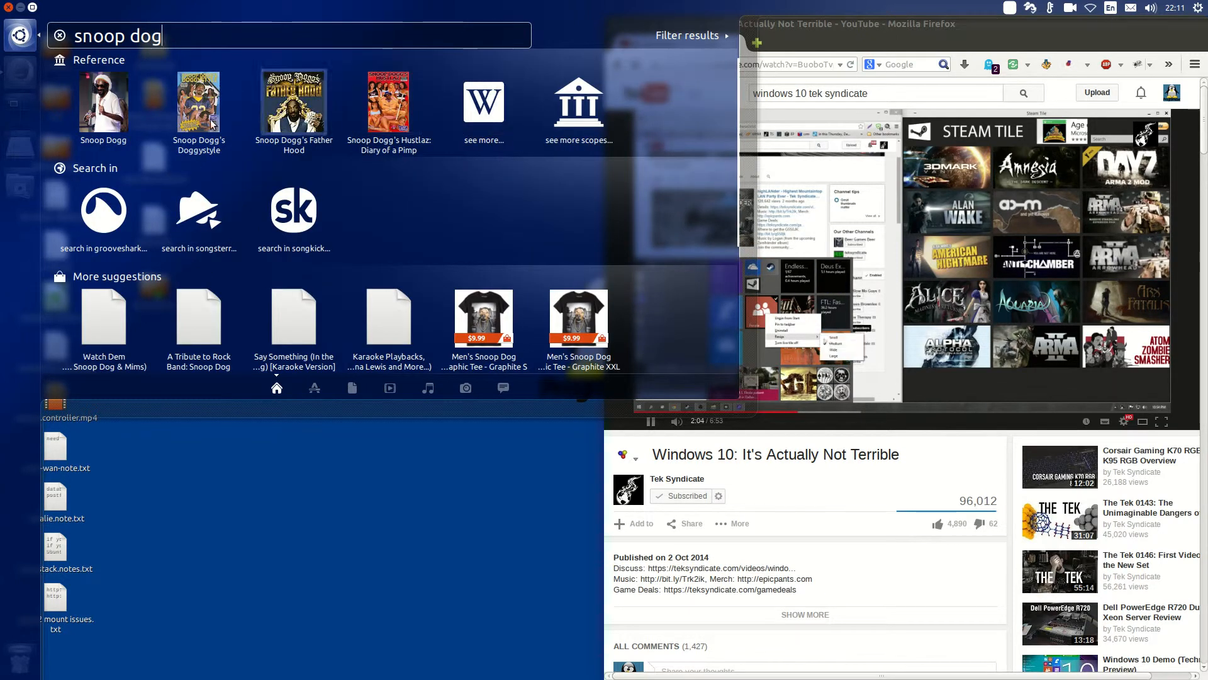
key("BackSpace")
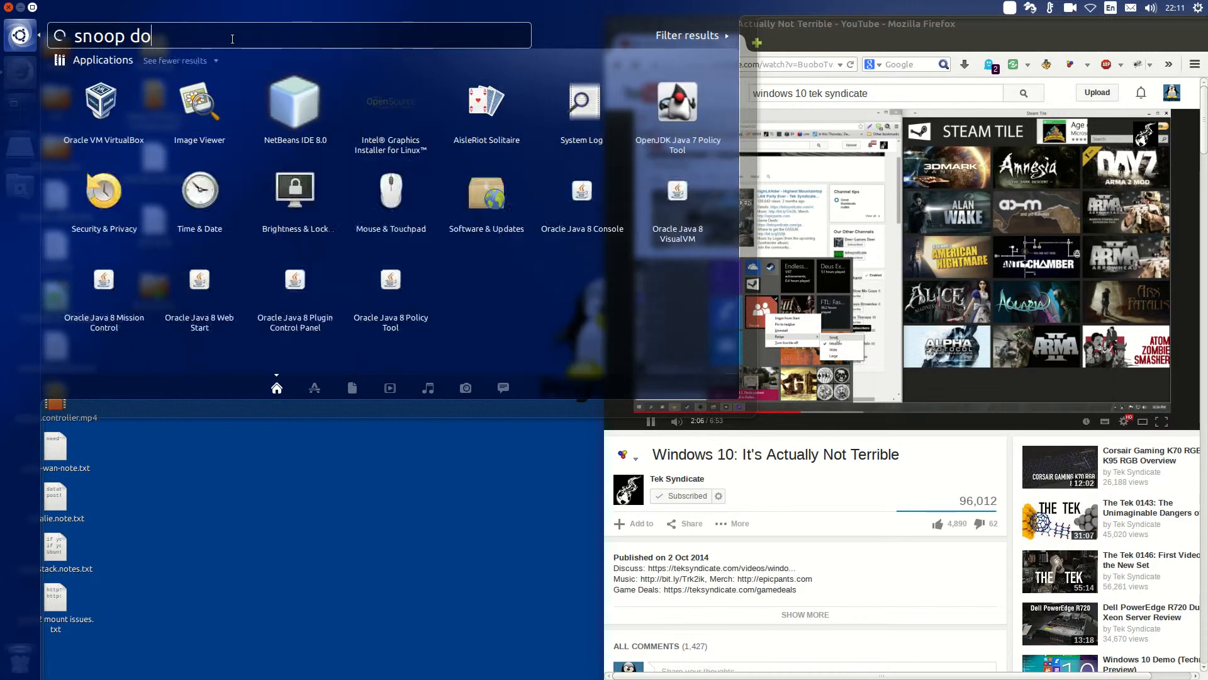
key("Escape")
key("Escape")
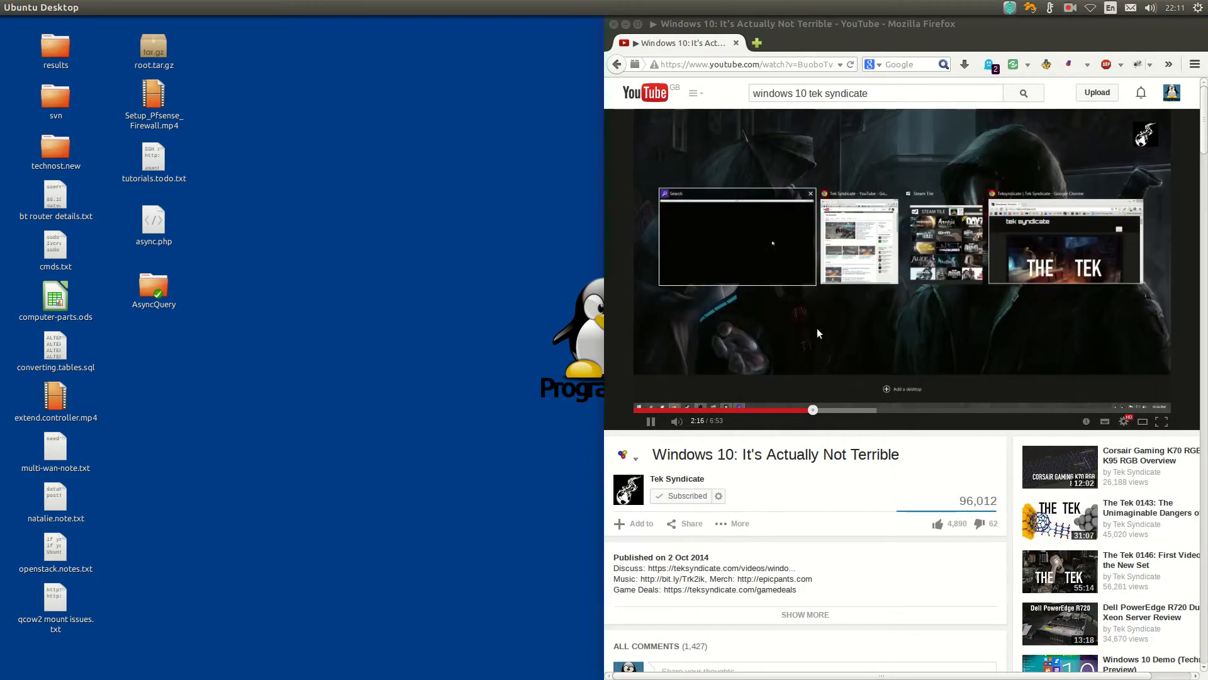
- Move the Firefox YouTube window to the third workspace of the first row using the workspace overview
key("super+s")
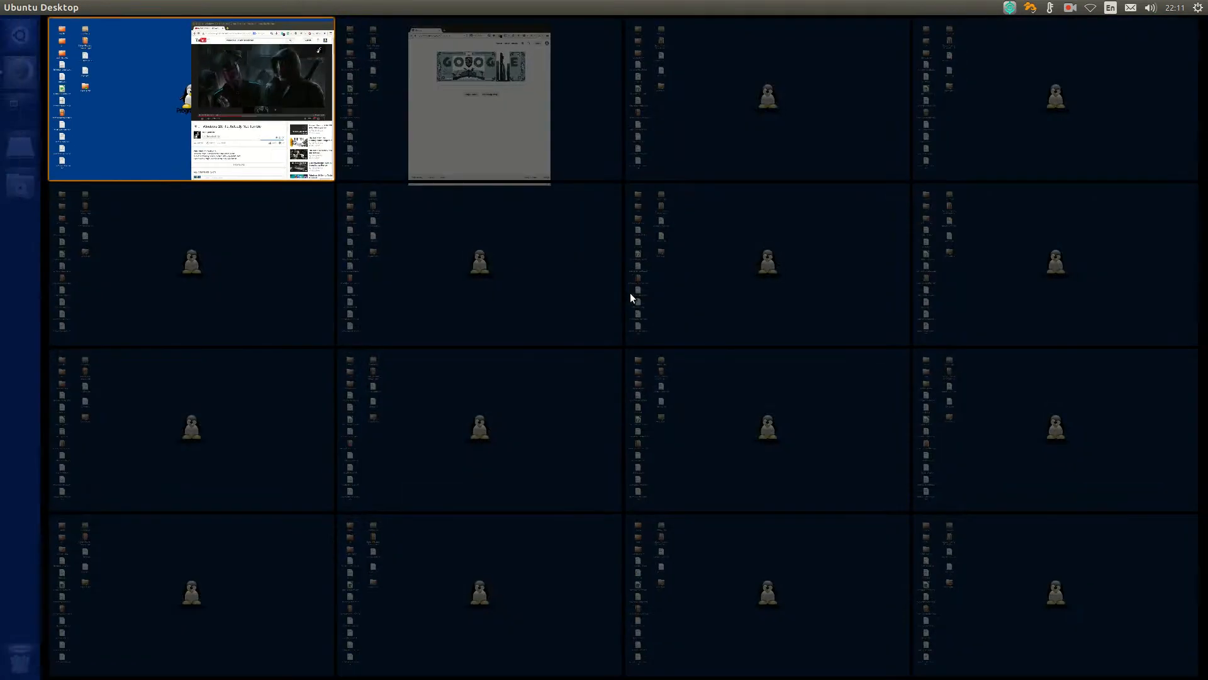
left_click_drag(293, 102, 810, 126)
key("super+s")
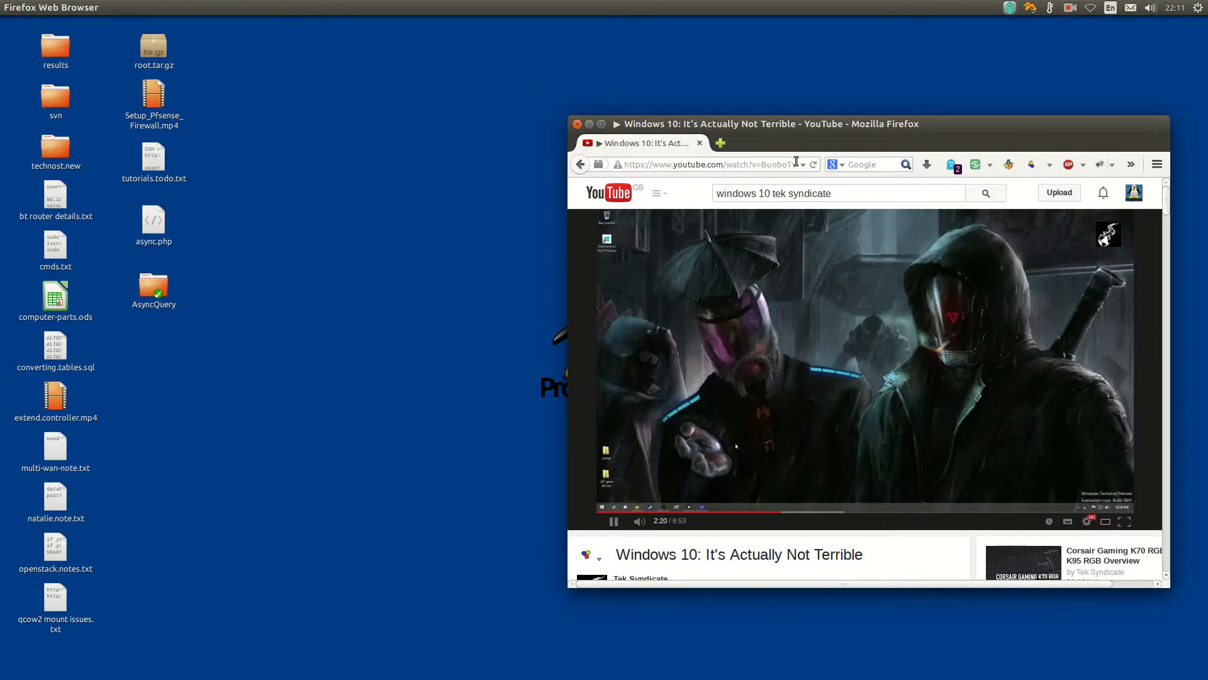
- Tour the workspace grid by switching sideways, down and up, returning to the workspace with the YouTube window
key("ctrl+alt+Right")
key("ctrl+alt+Left")
key("ctrl+alt+Right")
key("ctrl+alt+Left")
key("ctrl+alt+Down")
key("ctrl+alt+Left")
key("ctrl+alt+Left")
key("ctrl+alt+Down")
key("ctrl+alt+Right")
key("ctrl+alt+Right")
key("ctrl+alt+Down")
key("ctrl+alt+Up")
key("ctrl+alt+Up")
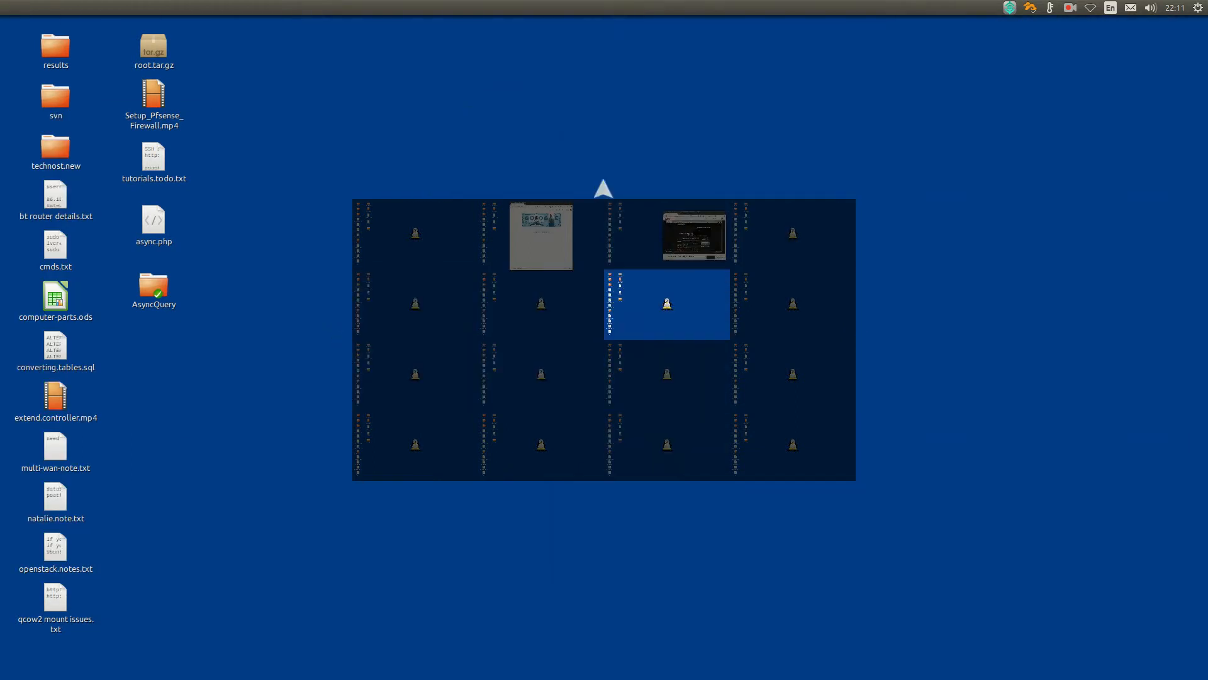
key("ctrl+alt+Up")
- Shift the Firefox window closer to the desktop's centre, visit the neighbouring workspace and return
left_click_drag(809, 127, 670, 126)
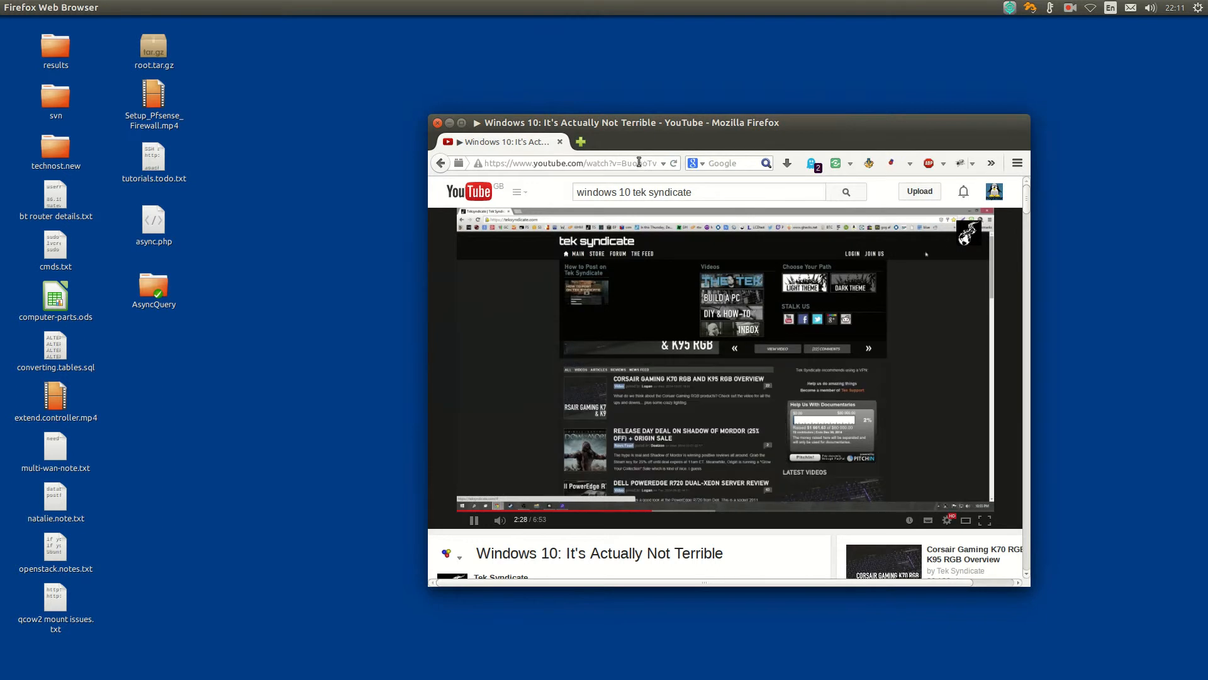
key("ctrl+alt+Left")
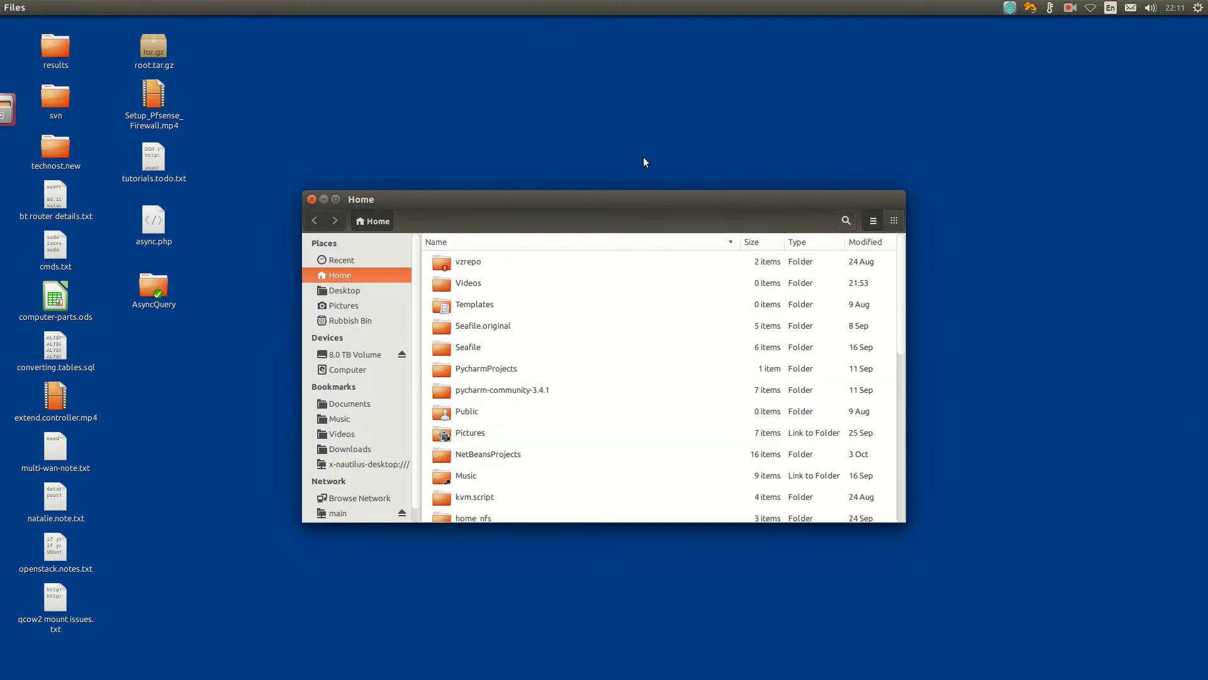
key("ctrl+alt+Right")
- Spread out the open windows of all workspaces, and cycle between the Firefox and Files windows with the window switcher
key("super+w")
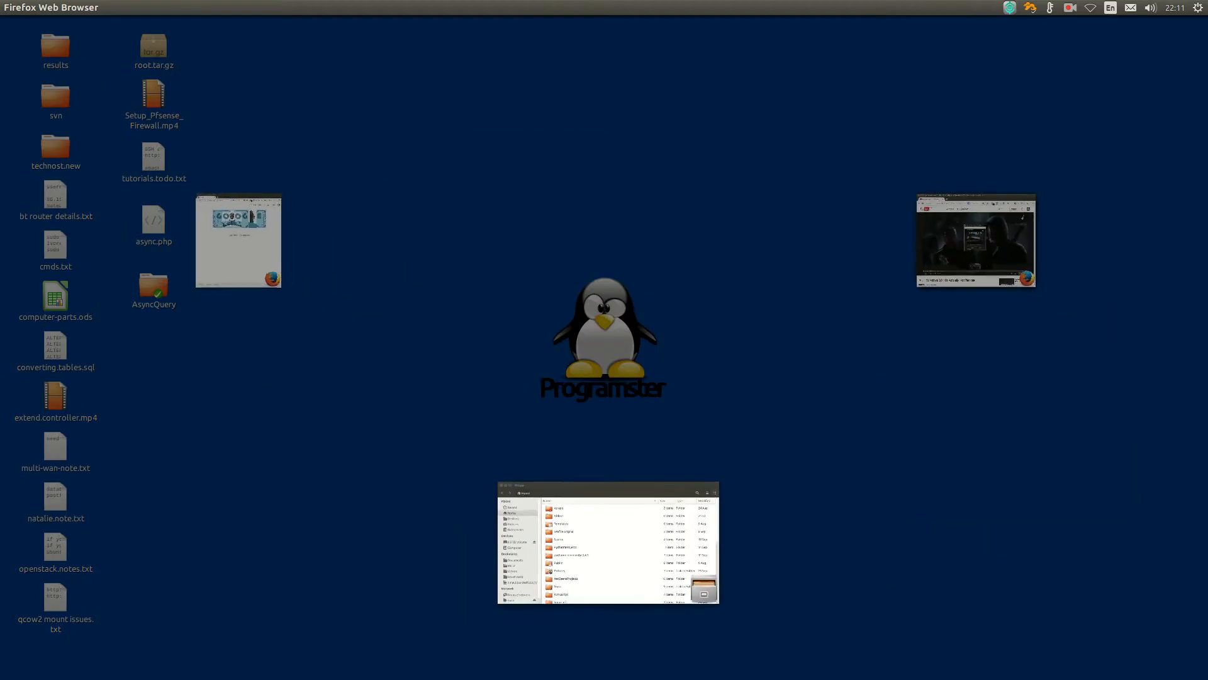
key("alt+Tab")
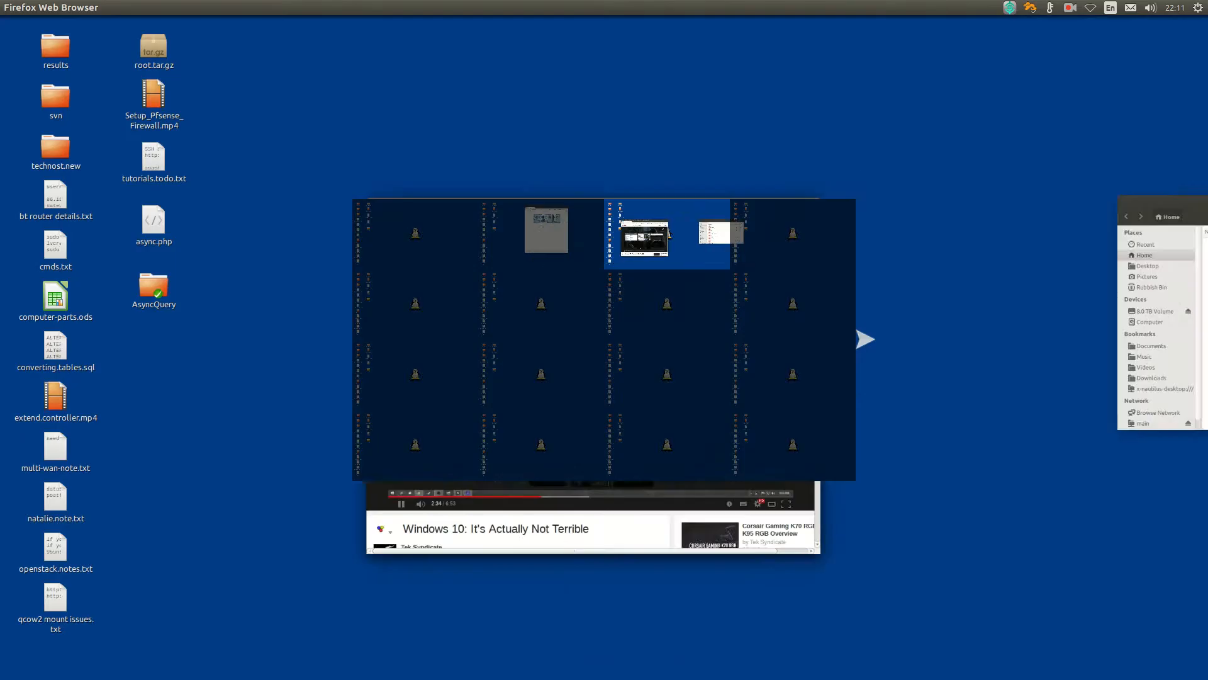
key("alt+Tab")
key("alt+Tab")
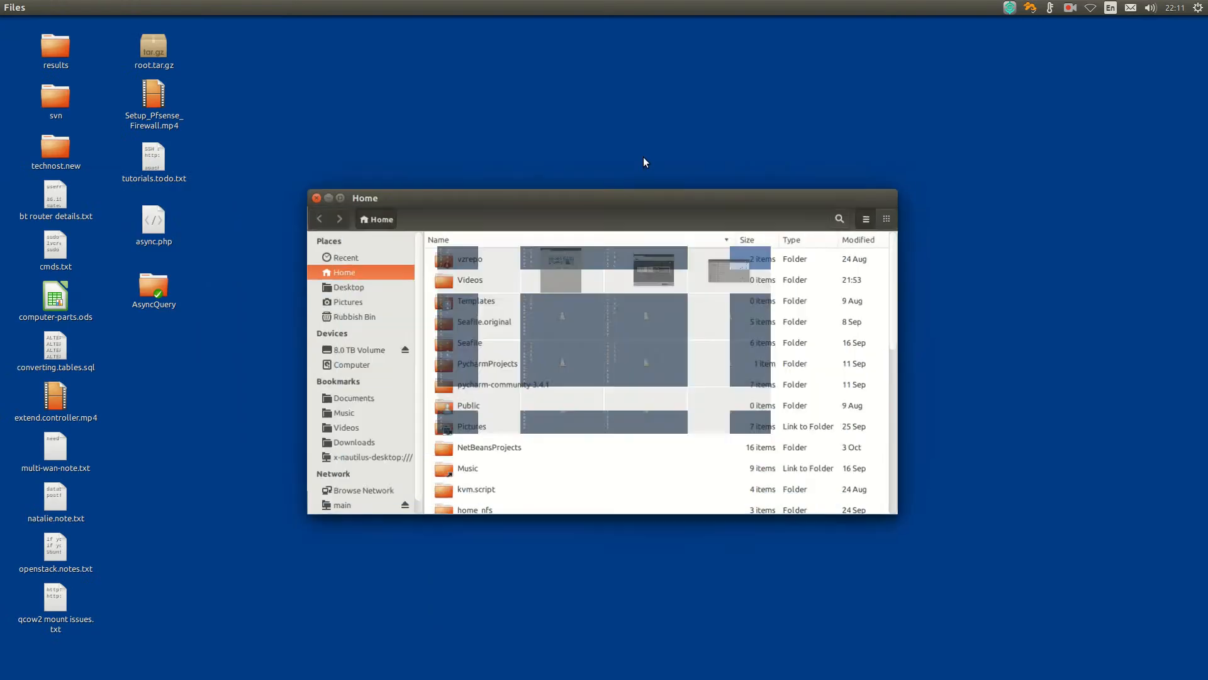
key("alt+Tab")
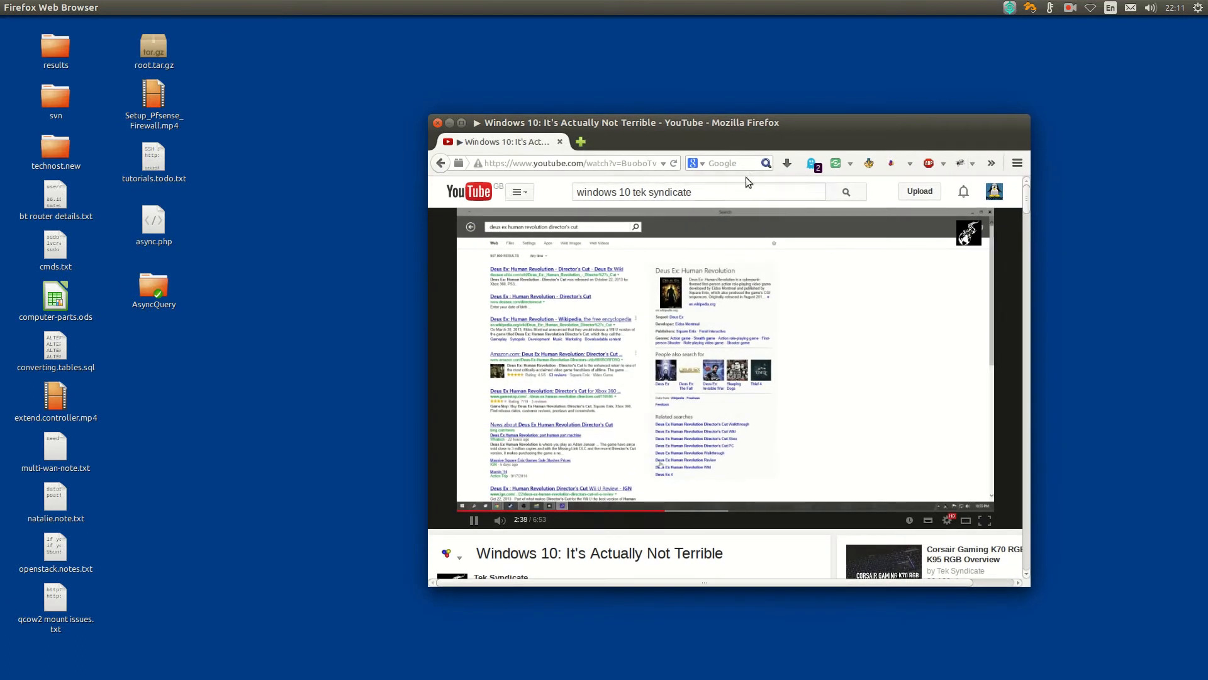
- Launch CompizConfig Settings Manager by searching "comp" in Synapse, and tile the Firefox window to the right half of the desktop
left_click_drag(732, 129, 650, 133)
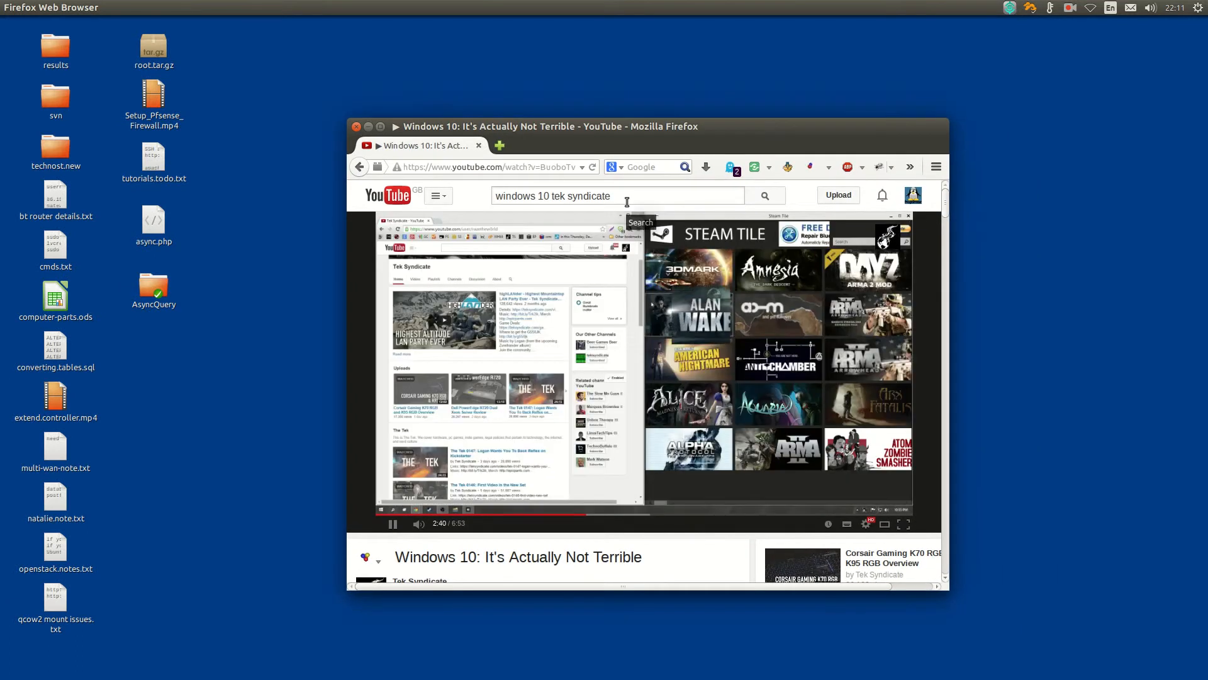
key("ctrl+space")
type("comp")
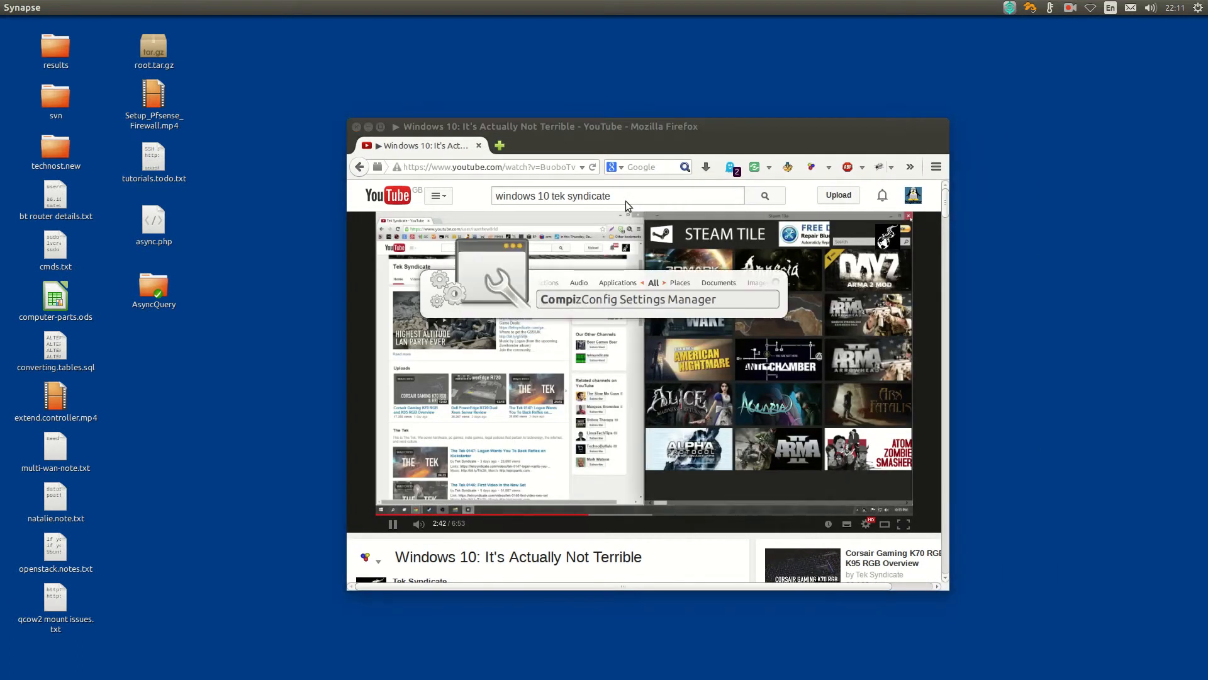
key("Return")
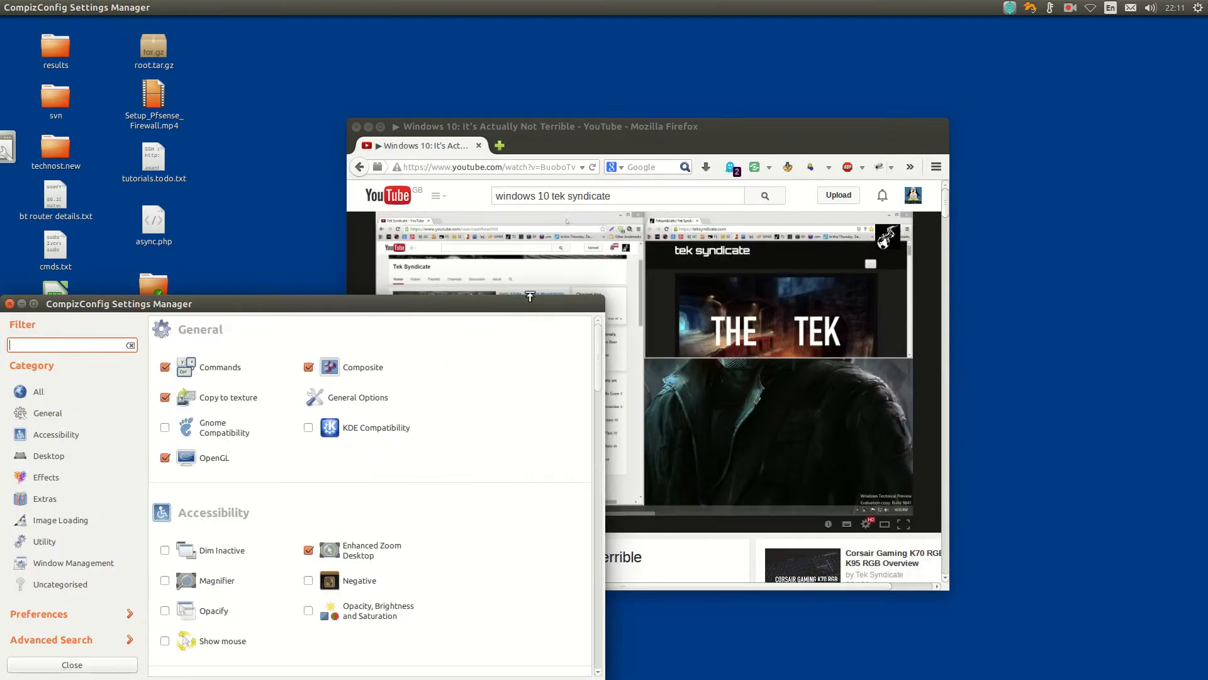
left_click(696, 131)
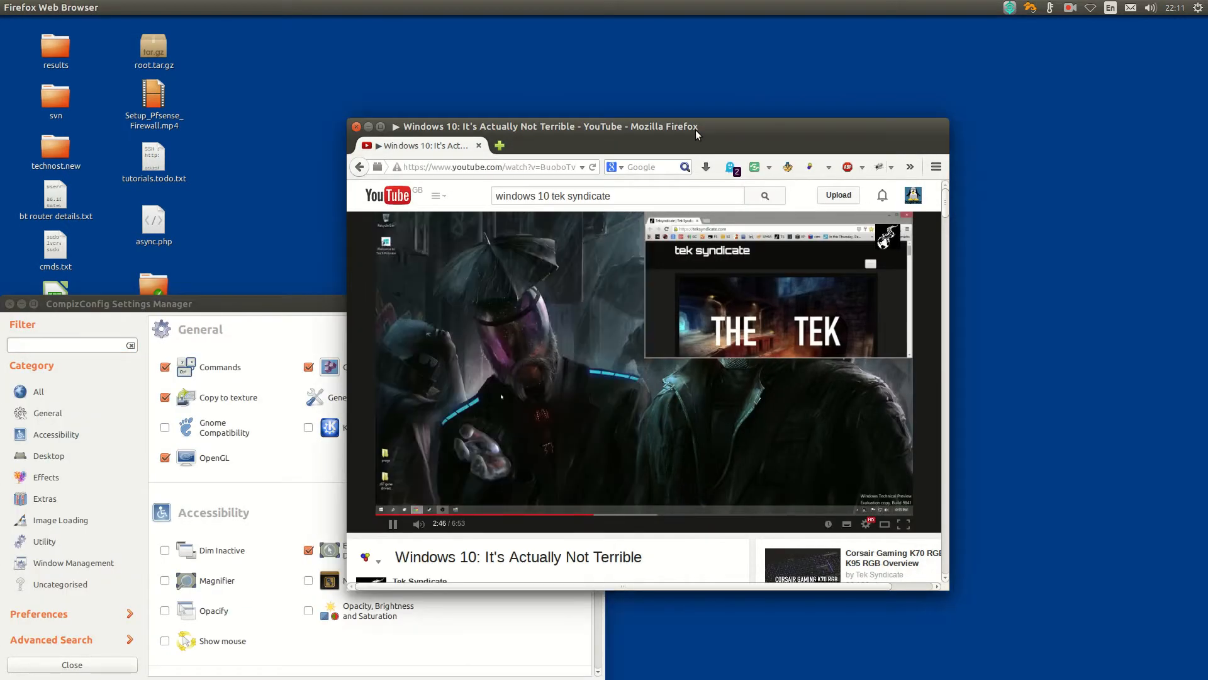
key("ctrl+super+Right")
- Filter the CompizConfig plugins by "ring" and open the Ring Switcher settings
left_click(56, 346)
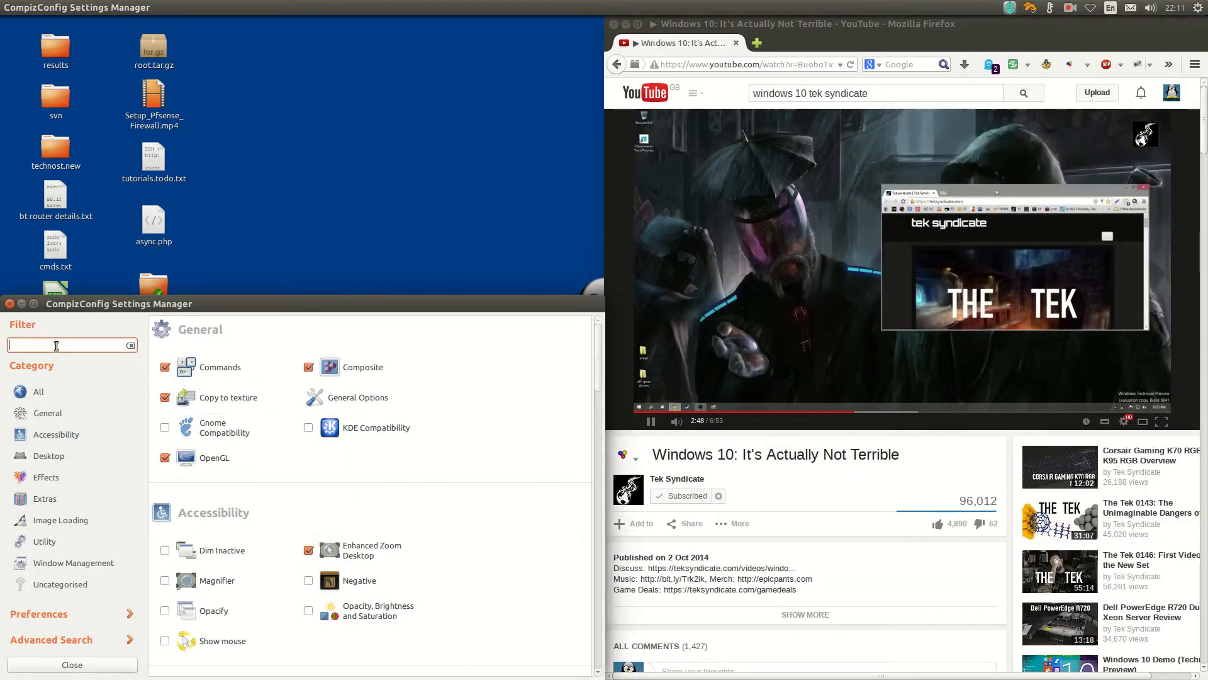
type("ring")
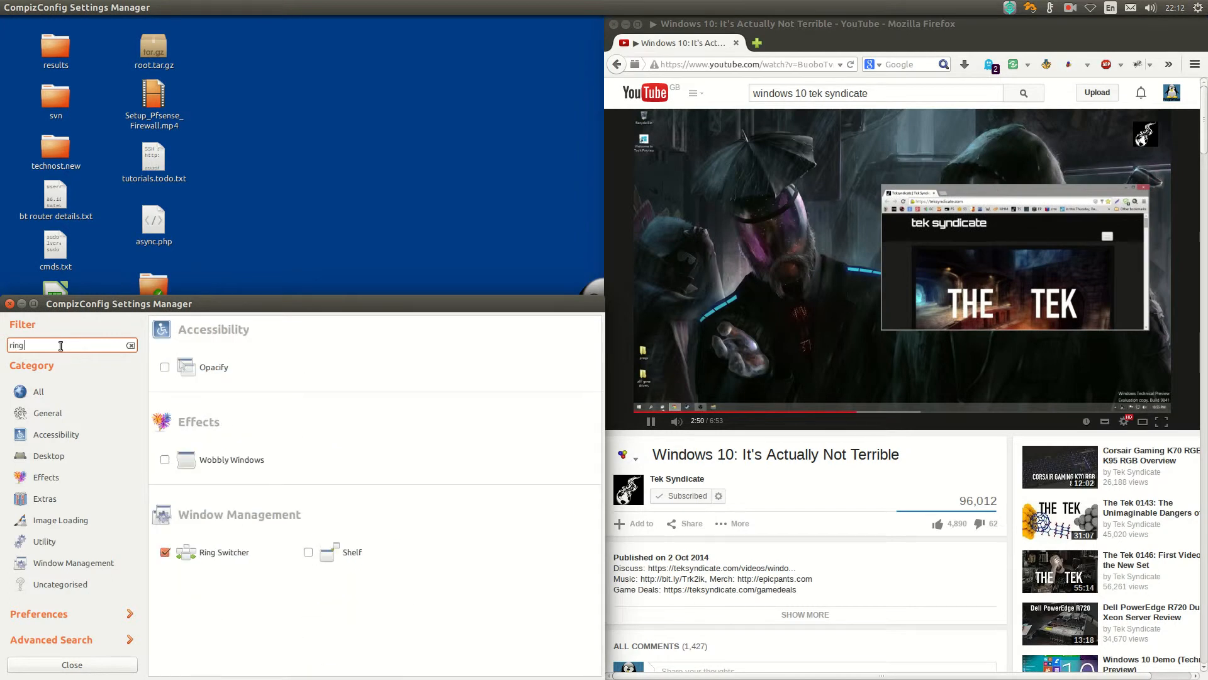
left_click(220, 555)
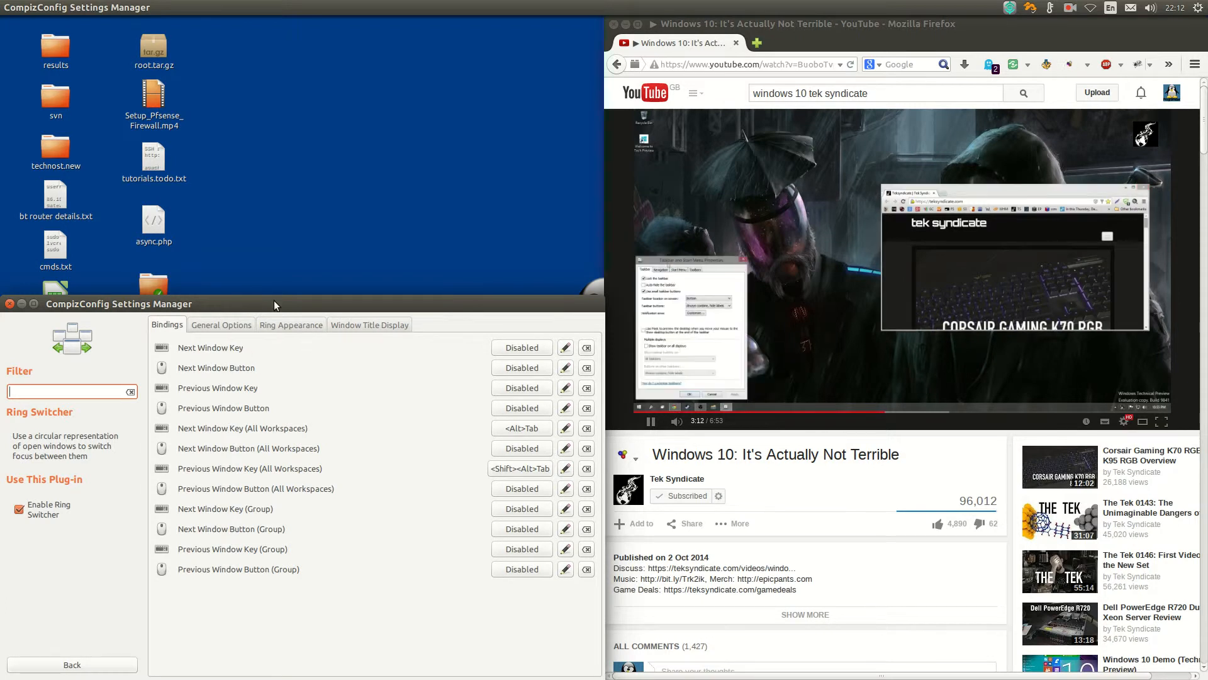
- Launch Unity Tweak Tool by searching "tweak" in Synapse, view its overview of settings and close it
key("ctrl+space")
type("tweak")
key("Return")
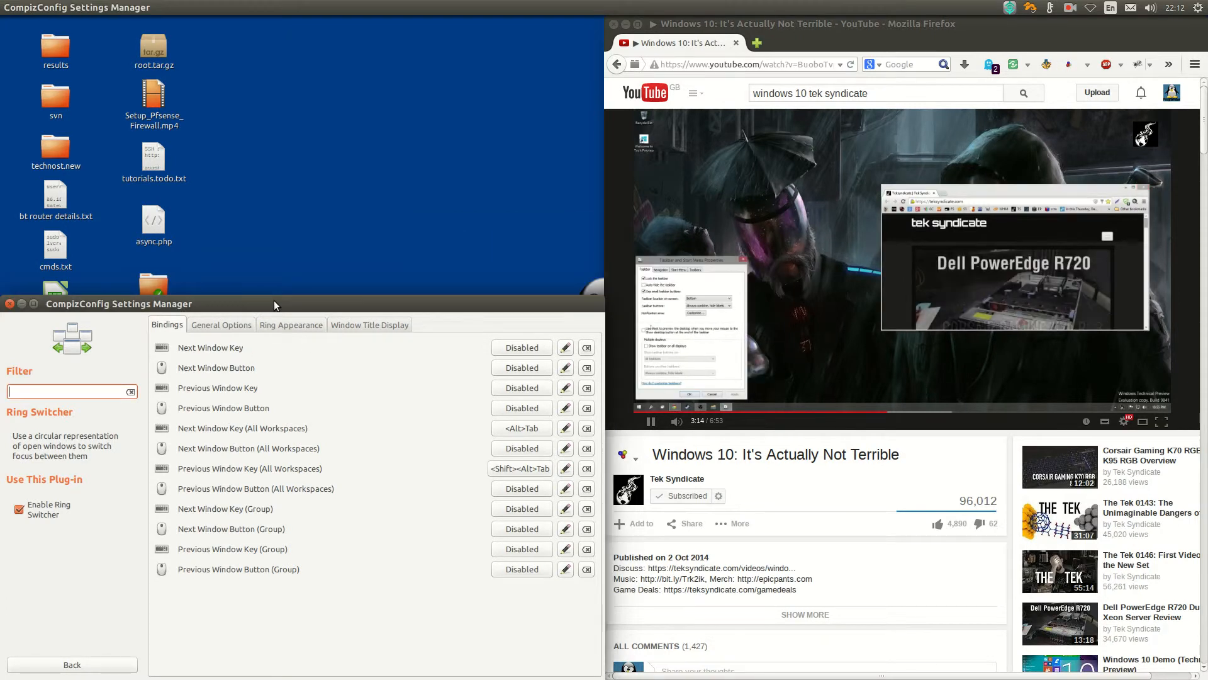
left_click_drag(552, 162, 208, 28)
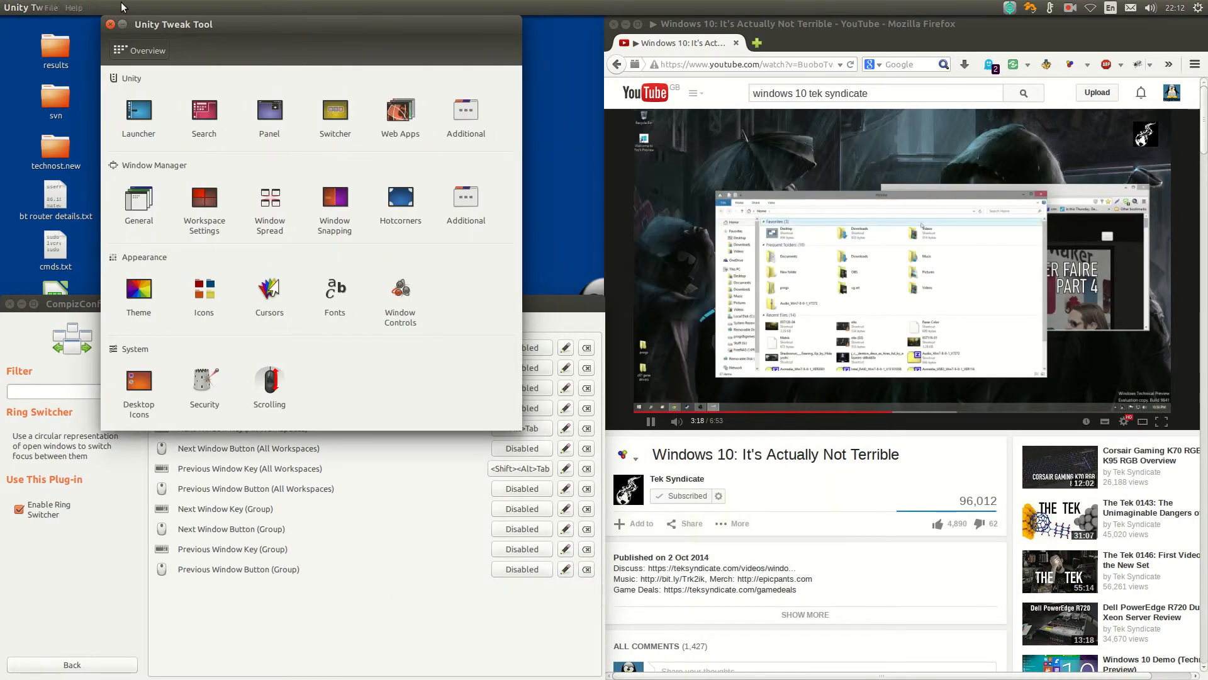
left_click(110, 24)
- Open the Home folder in the file manager, place its window in the desktop's upper-left corner and reverse the name sorting
key("super+e")
left_click_drag(432, 192, 189, 39)
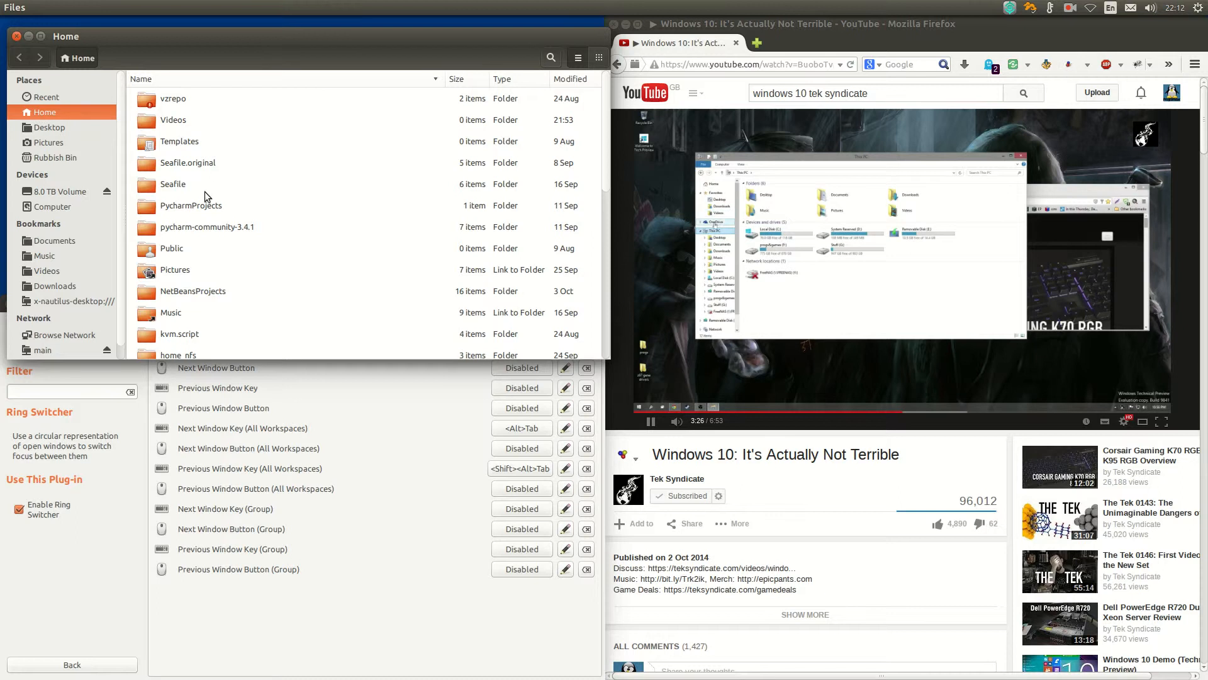
left_click(200, 83)
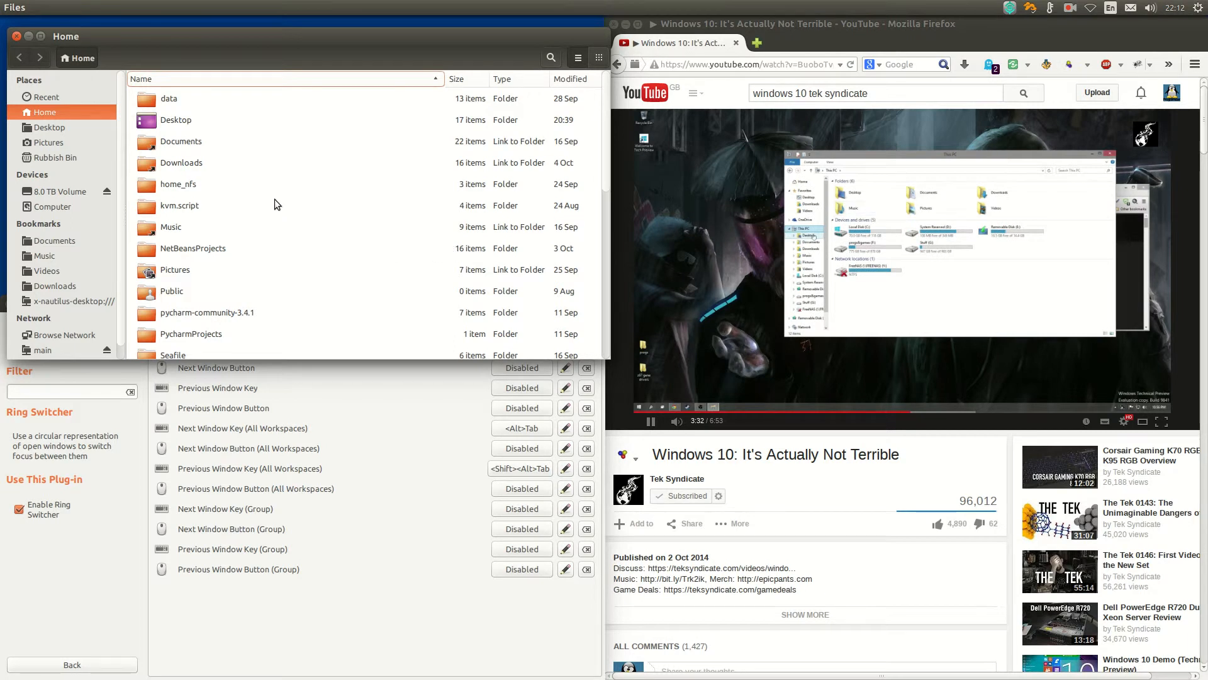
- Point out the Documents, Downloads, Music and home_nfs folders in the Home folder by selecting each one
left_click(181, 144)
left_click(183, 167)
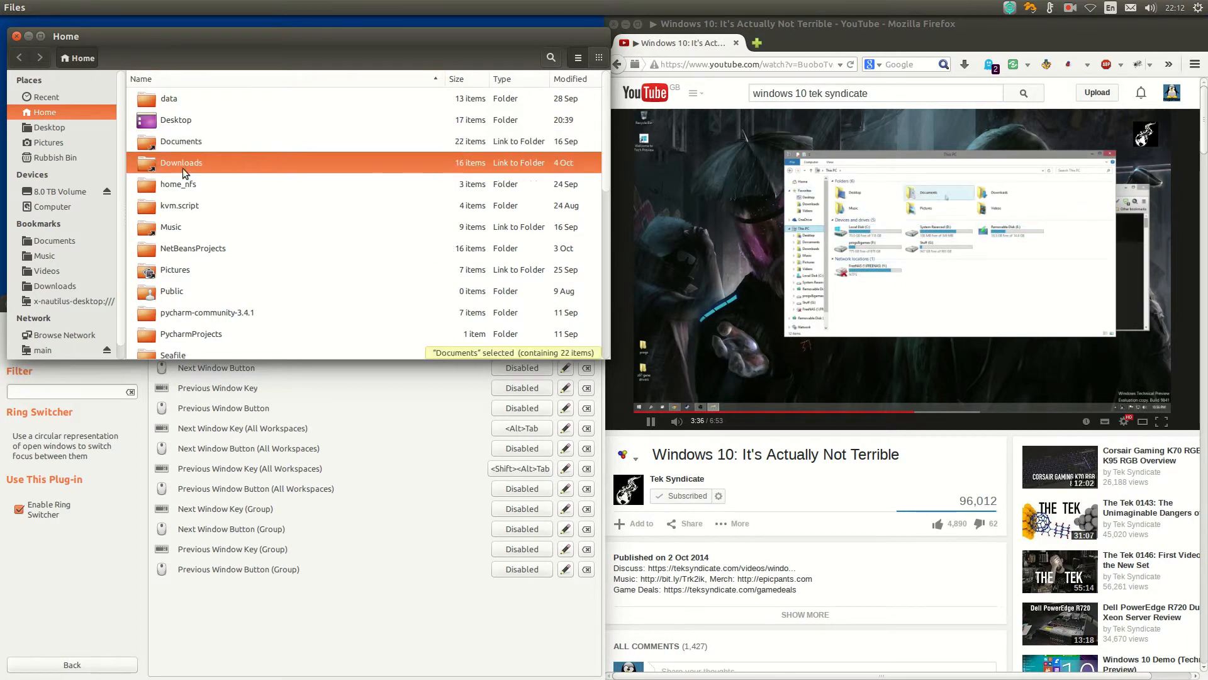
left_click(175, 237)
scroll(119, 237, "down", 1)
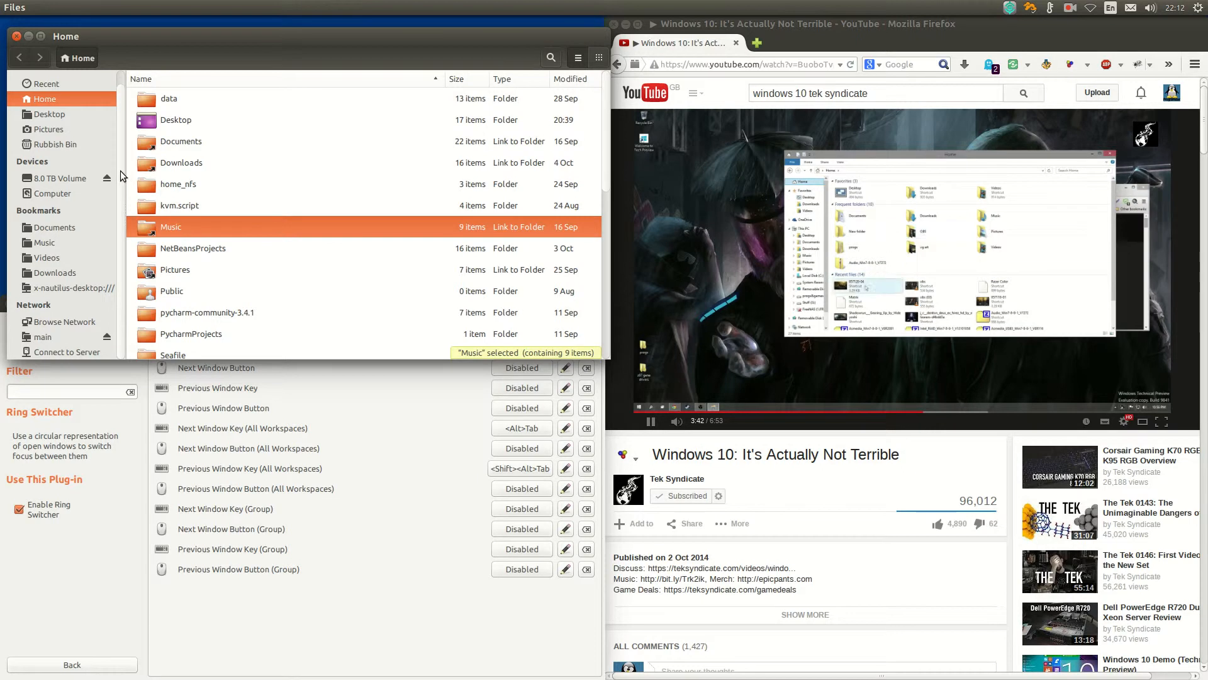
scroll(123, 177, "up", 1)
left_click(162, 180)
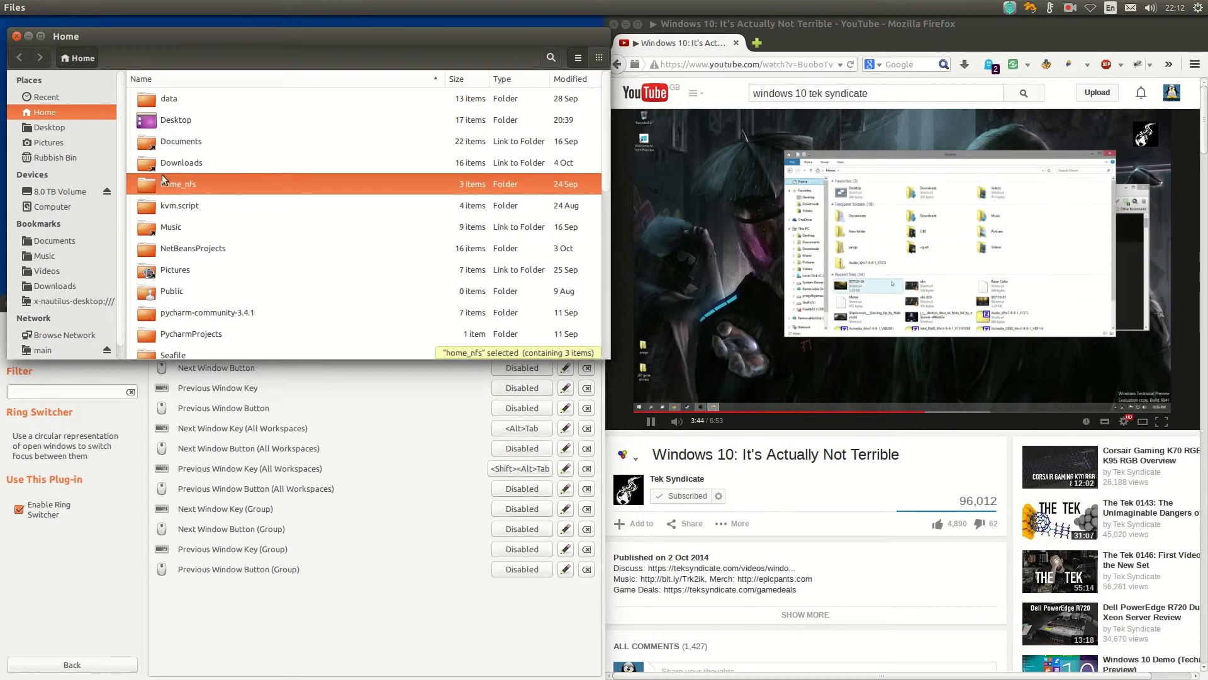
- Browse the Documents, Music, Videos, Downloads, Desktop and Recent locations in the file manager and return to Home
left_click(54, 239)
left_click(50, 255)
left_click(56, 271)
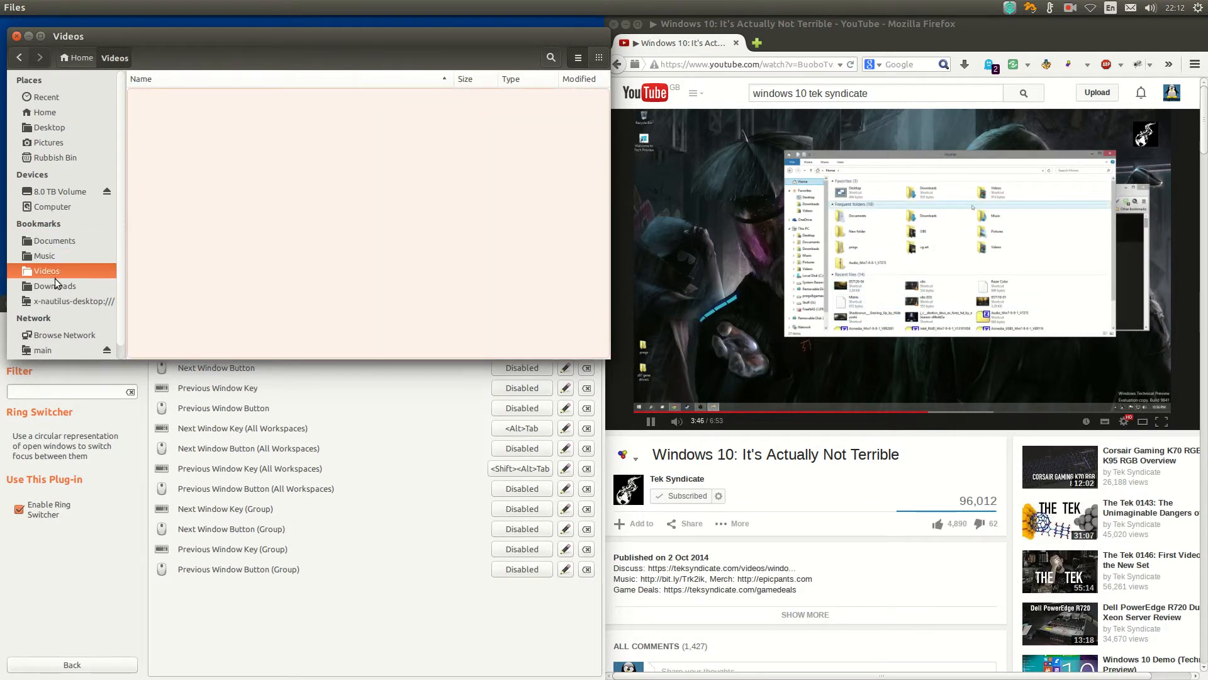
left_click(55, 280)
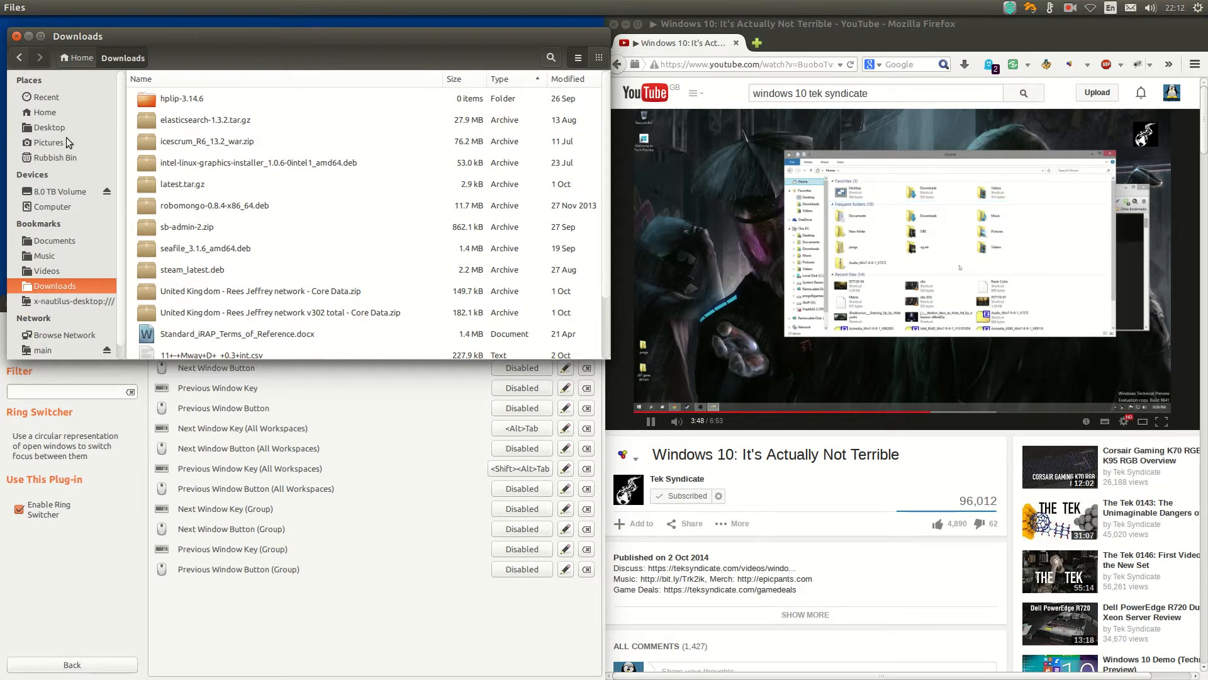
left_click(49, 126)
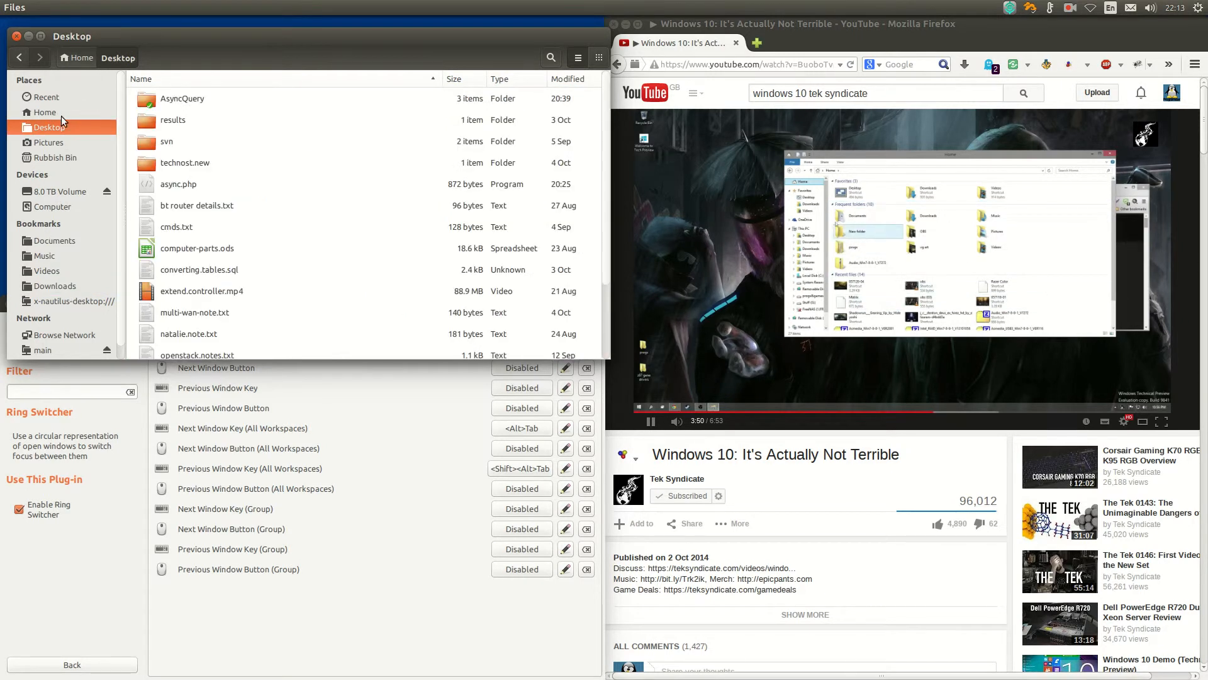
left_click(48, 97)
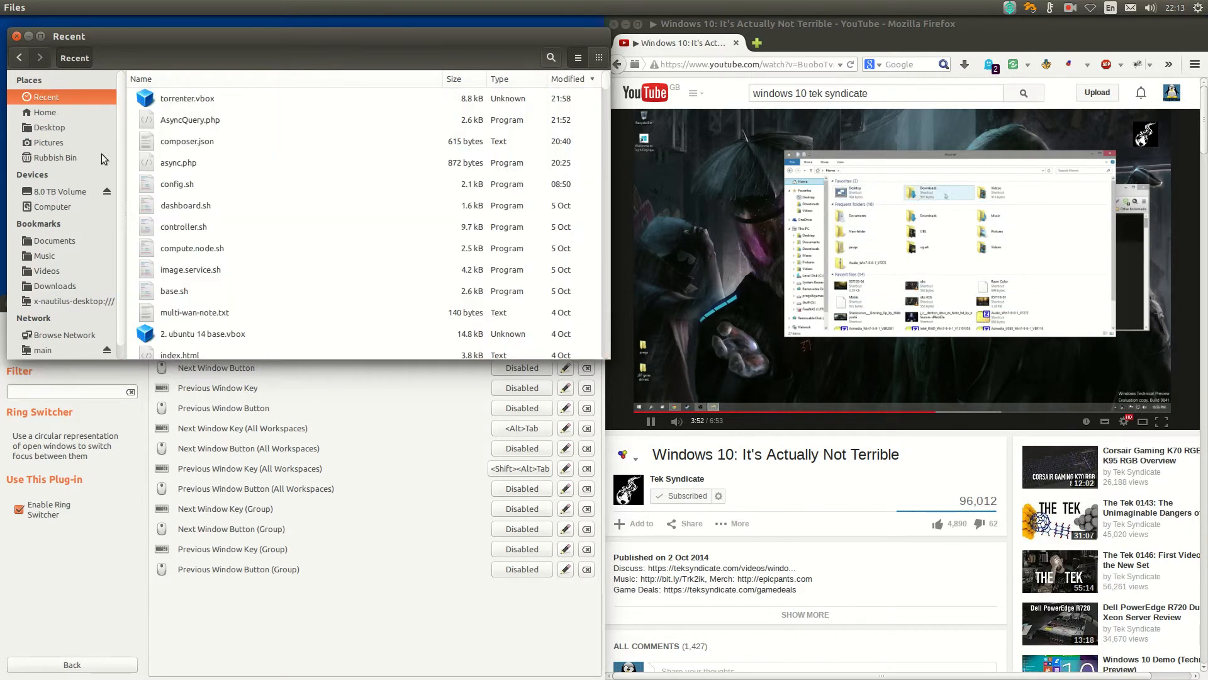
left_click(41, 112)
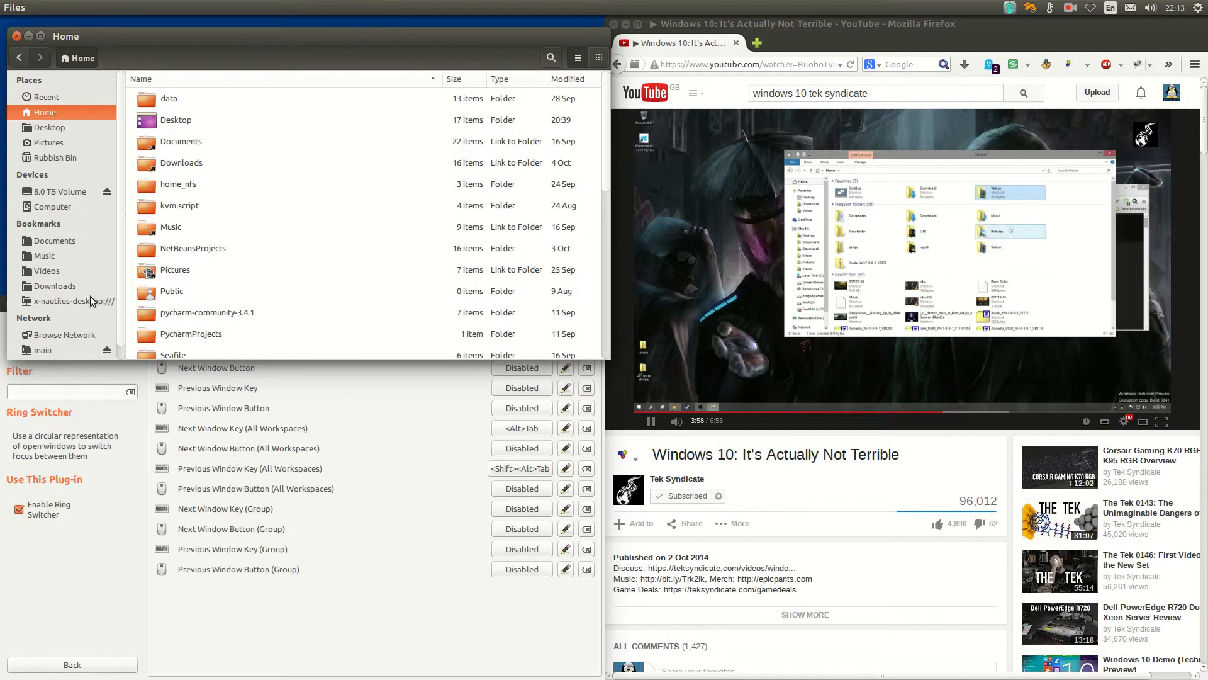
- Open the Videos folder, view the file manager's display options and dismiss them without a change
left_click(55, 271)
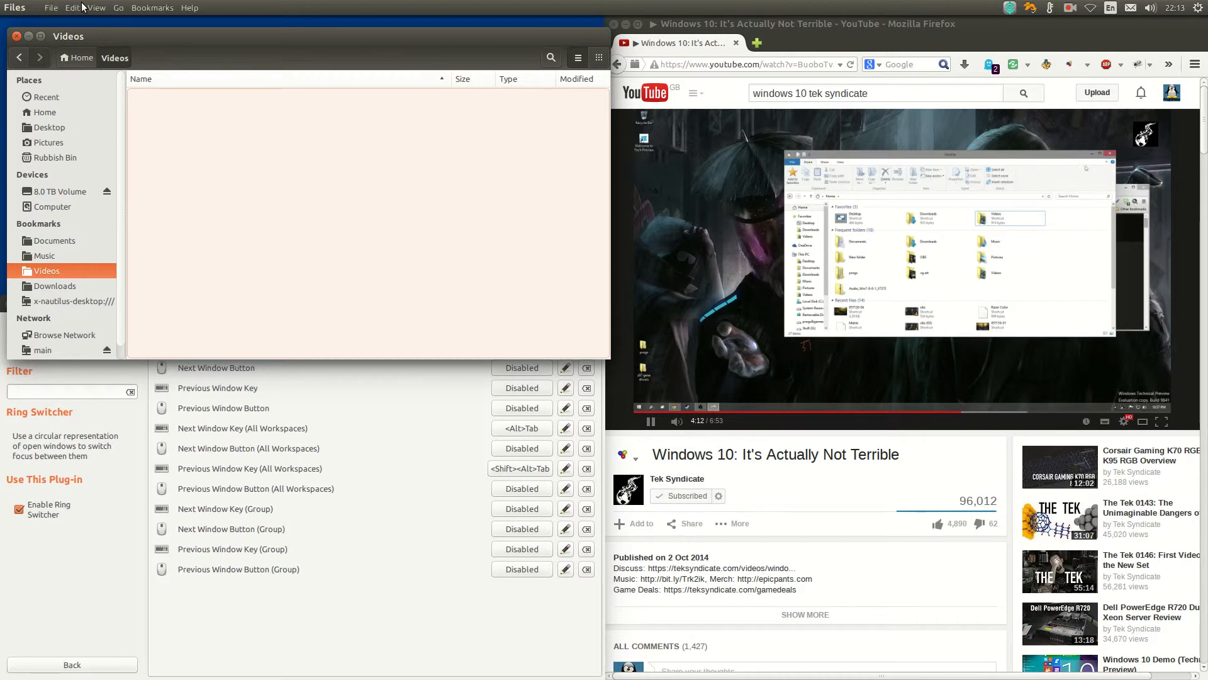
left_click(83, 8)
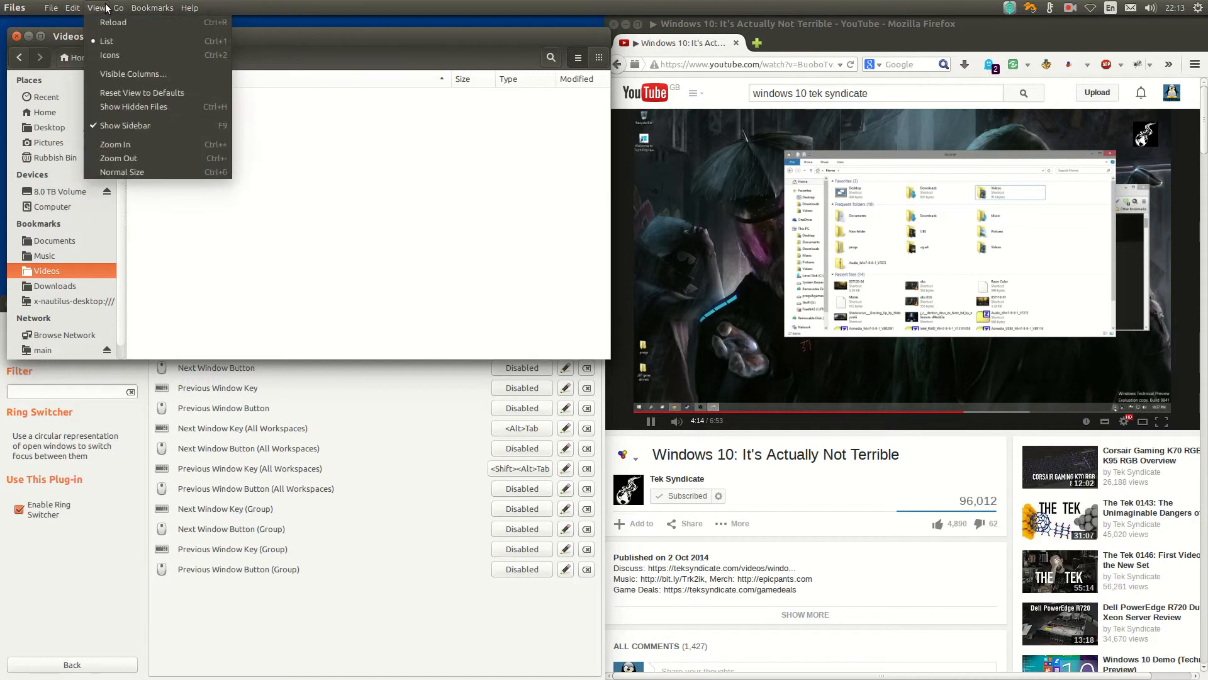
left_click(322, 229)
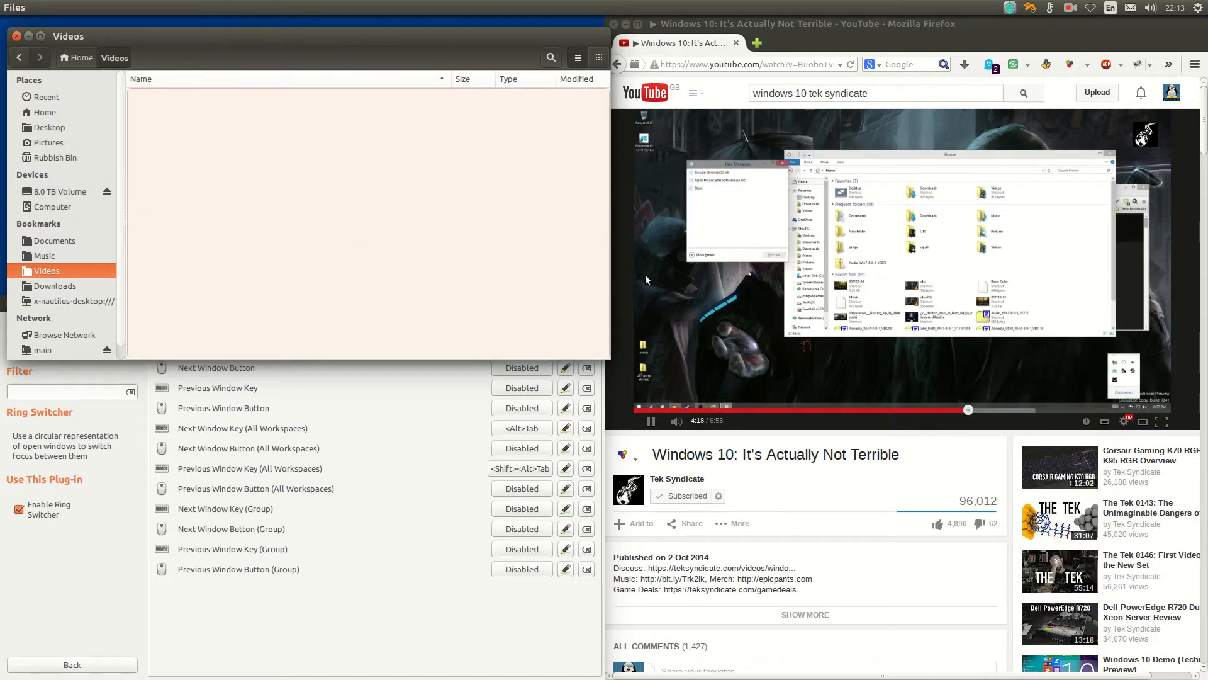
- Launch System Monitor through Synapse and move its window over the file manager, clear of the video
key("ctrl+space")
type("me")
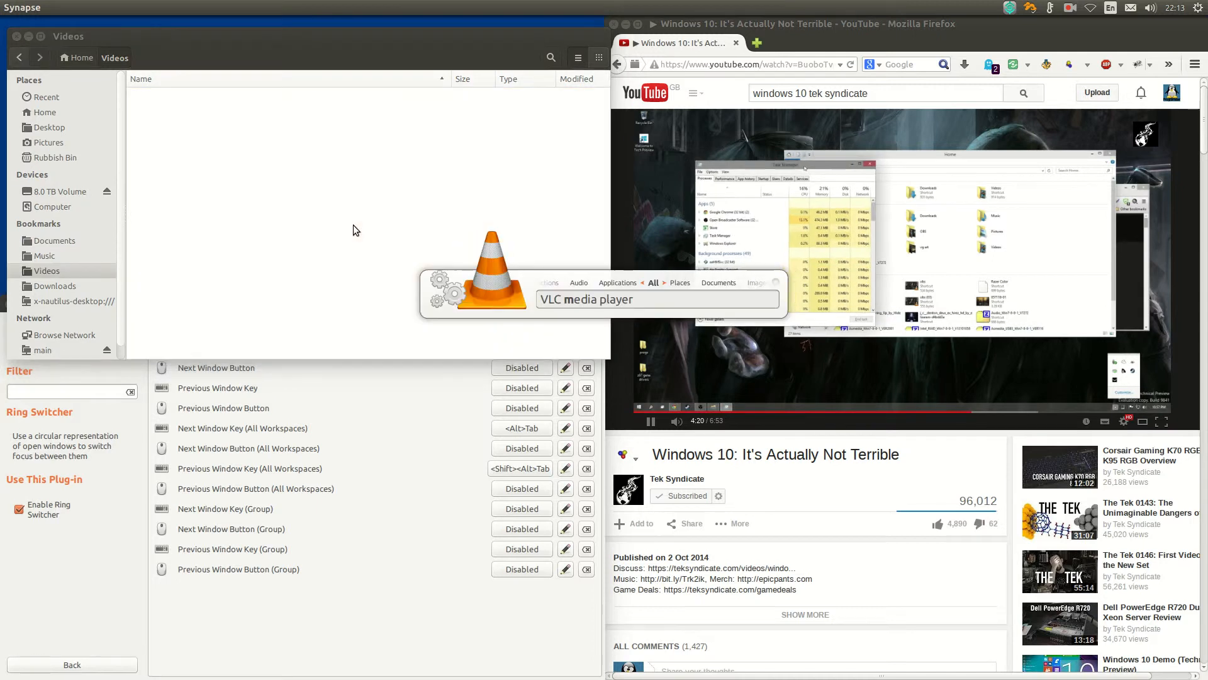
type("on")
key("Return")
left_click_drag(525, 181, 311, 180)
- View System Monitor's Resources, File Systems and Processes pages, and return to Resources
left_click(167, 197)
left_click(208, 195)
left_click(143, 196)
left_click(116, 200)
left_click(150, 197)
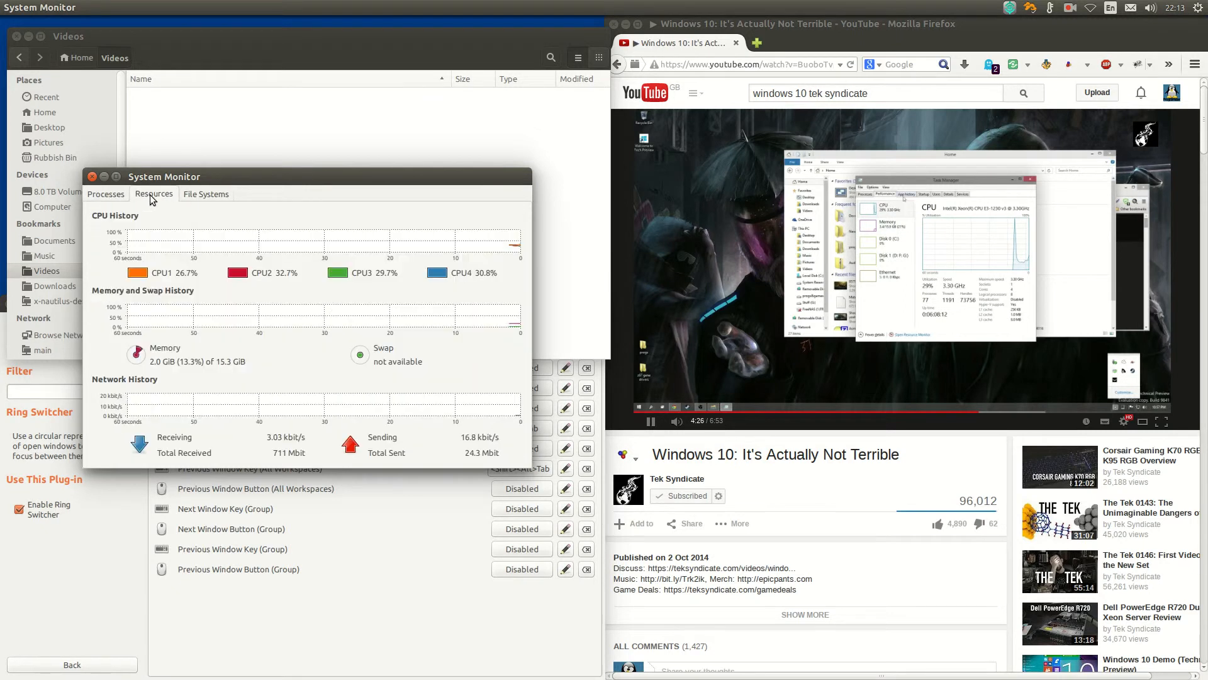
- Enlarge and reposition the System Monitor window to examine the resource graphs, and close it
mouse_move(530, 176)
left_mouse_down()
mouse_move(472, 243)
mouse_move(536, 163)
left_mouse_up()
left_click_drag(440, 164, 470, 149)
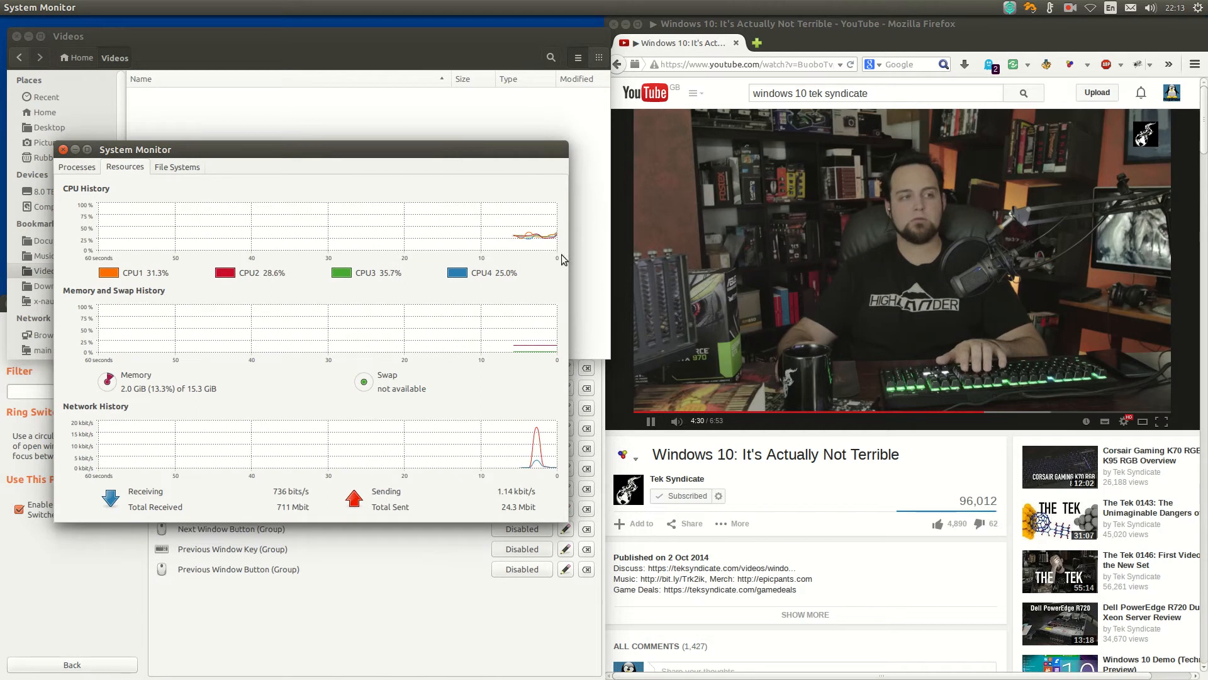
left_click(63, 150)
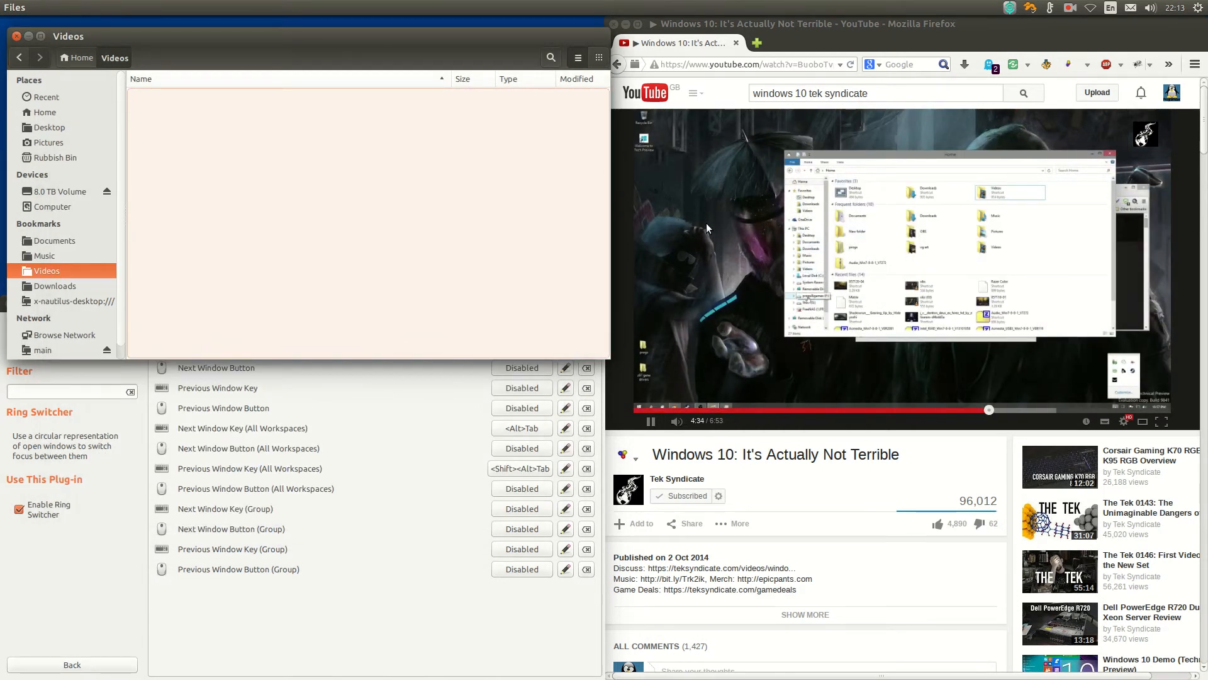
- Widen the video's browser window so that it overlaps the file manager and CompizConfig Settings Manager
left_click_drag(601, 392, 303, 357)
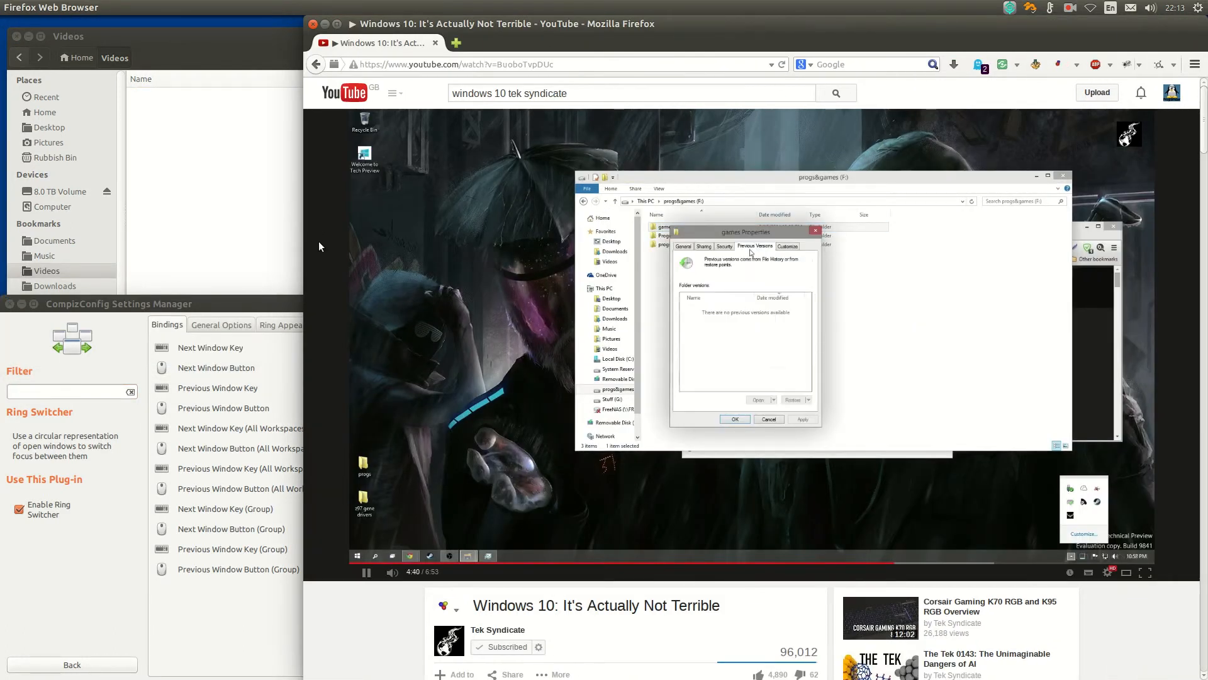
left_click_drag(303, 236, 250, 236)
- Launch the Backups tool through Synapse and move its window over CompizConfig Settings Manager
key("ctrl+space")
type("dej")
key("BackSpace")
key("BackSpace")
key("BackSpace")
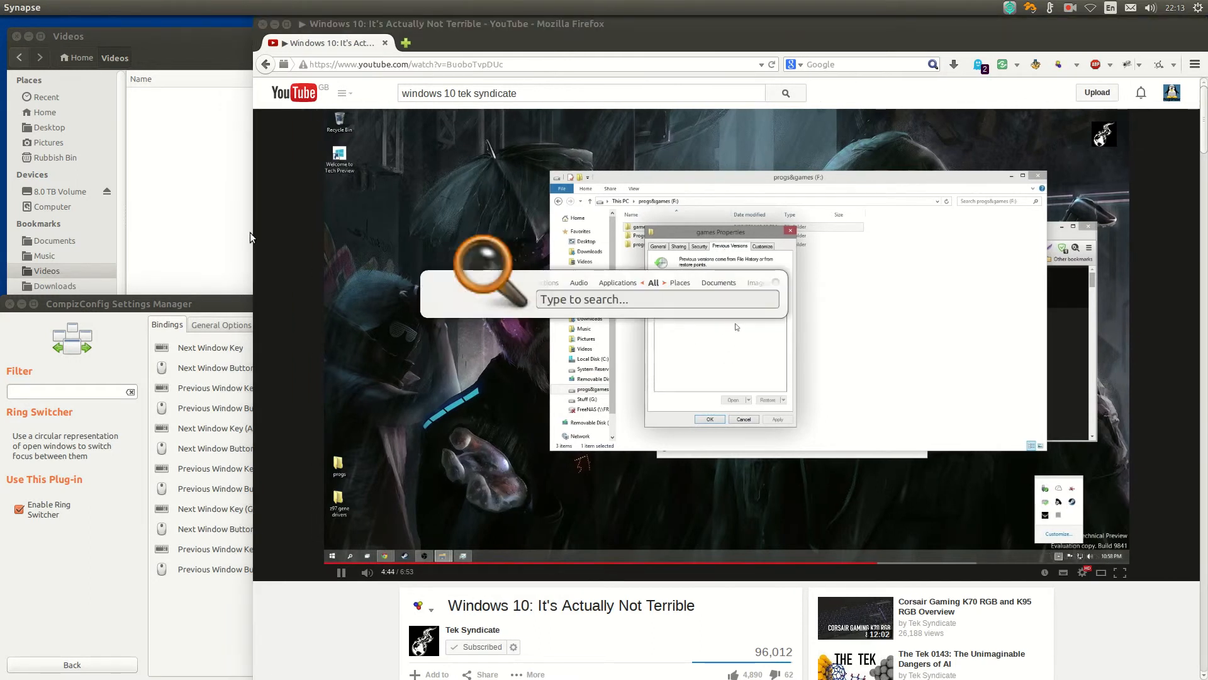
type("back")
key("Return")
left_click_drag(662, 209, 324, 361)
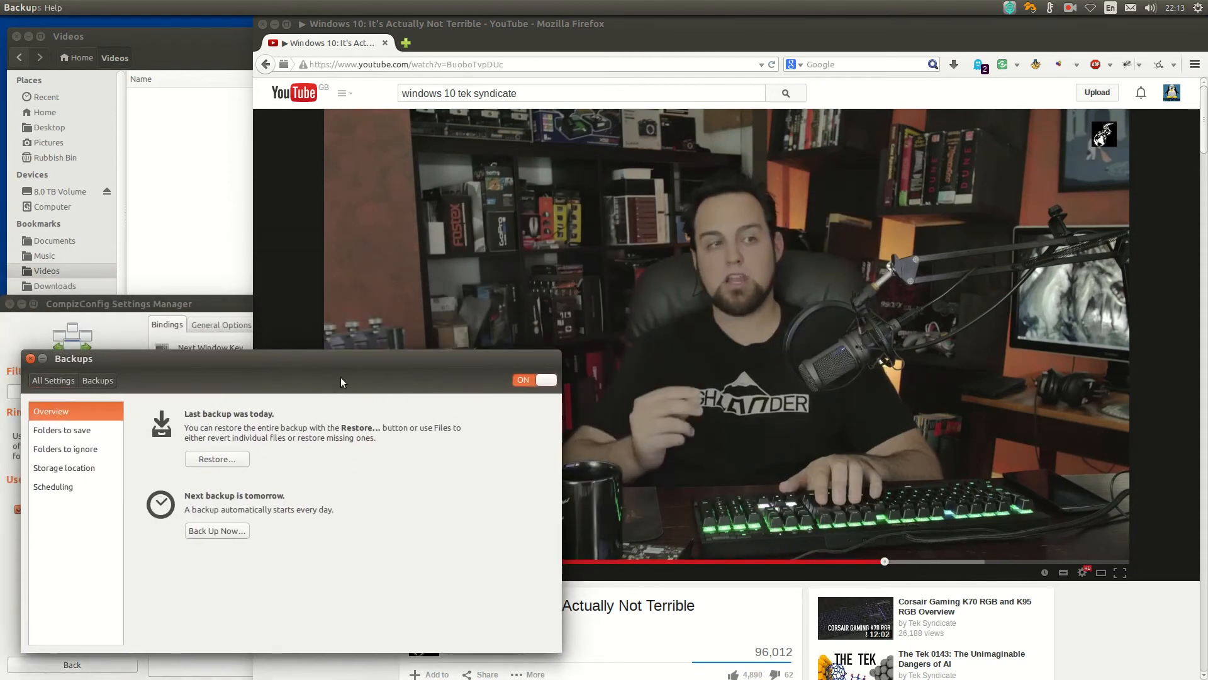
- View the Backups pages for folders to save, folders to ignore, storage location and scheduling, return to Overview, and close the tool
left_click(69, 430)
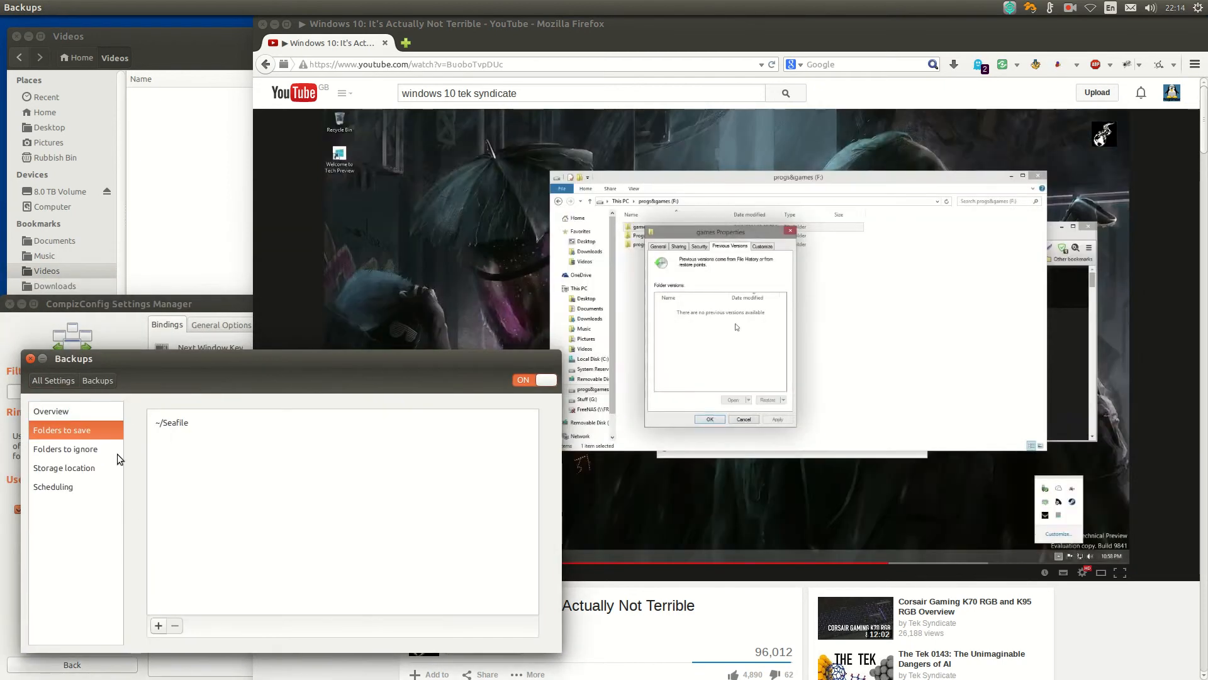
left_click(90, 450)
left_click(89, 471)
left_click(82, 492)
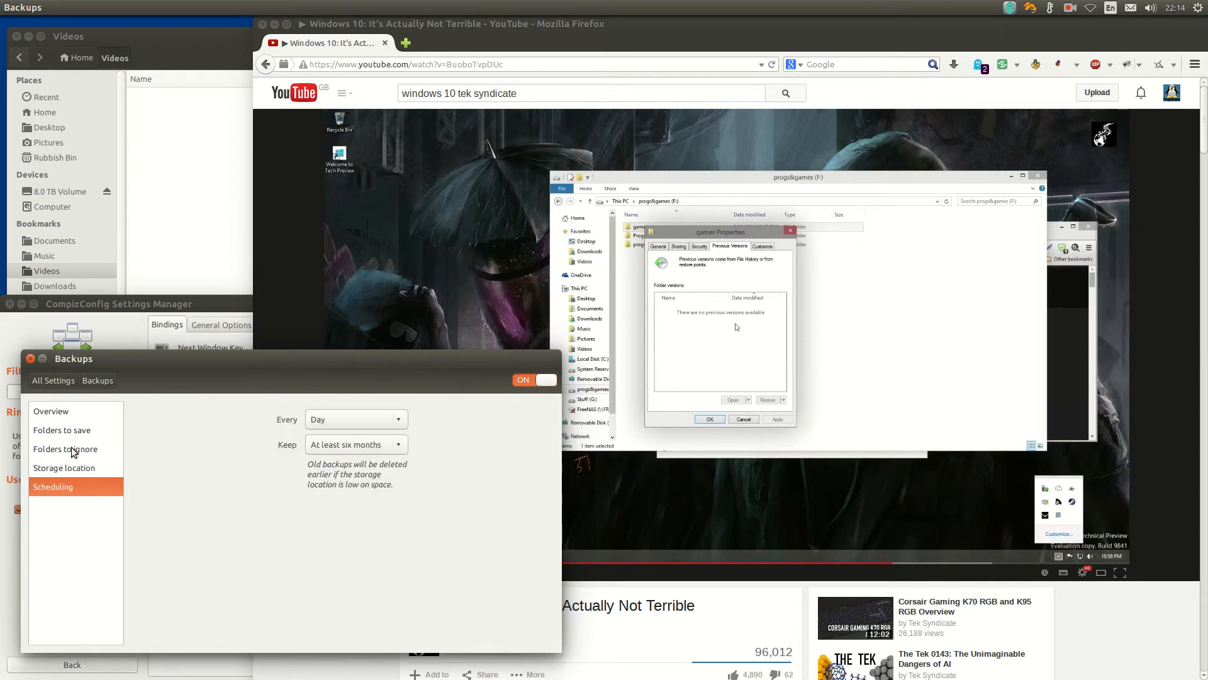
left_click(72, 415)
left_click(29, 359)
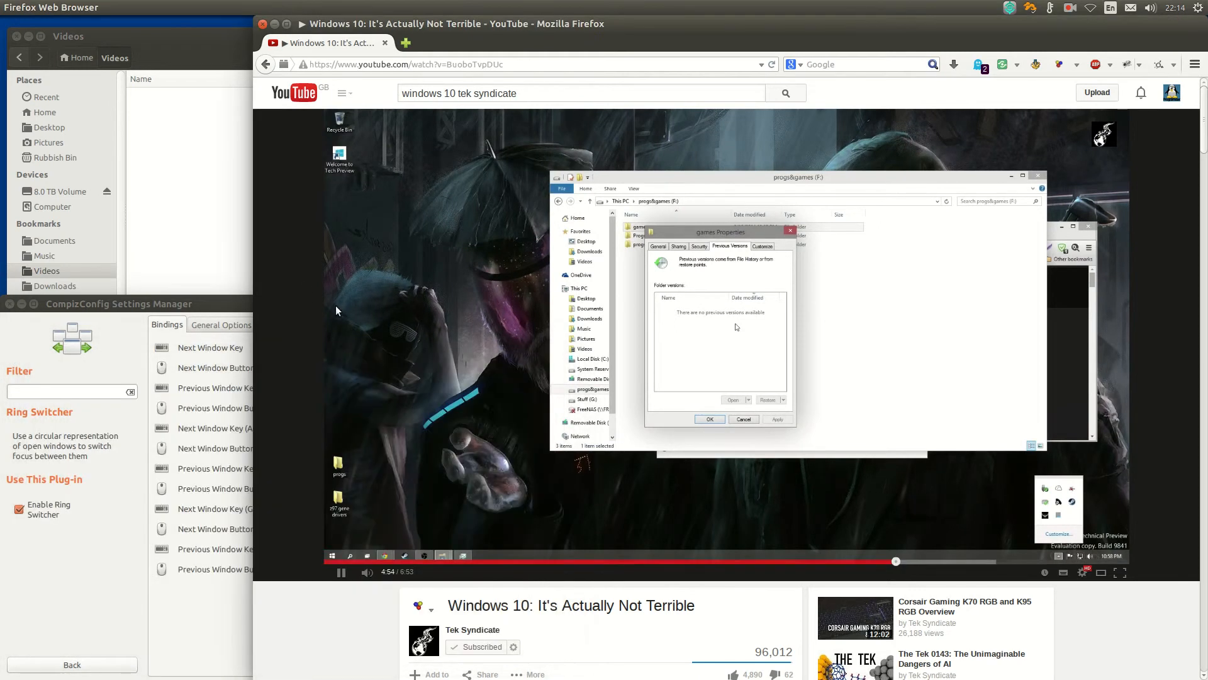
- Narrow the video's browser window to uncover the windows beside it, and search for "btrfs volumes" in a new browser tab
left_click_drag(253, 271, 532, 281)
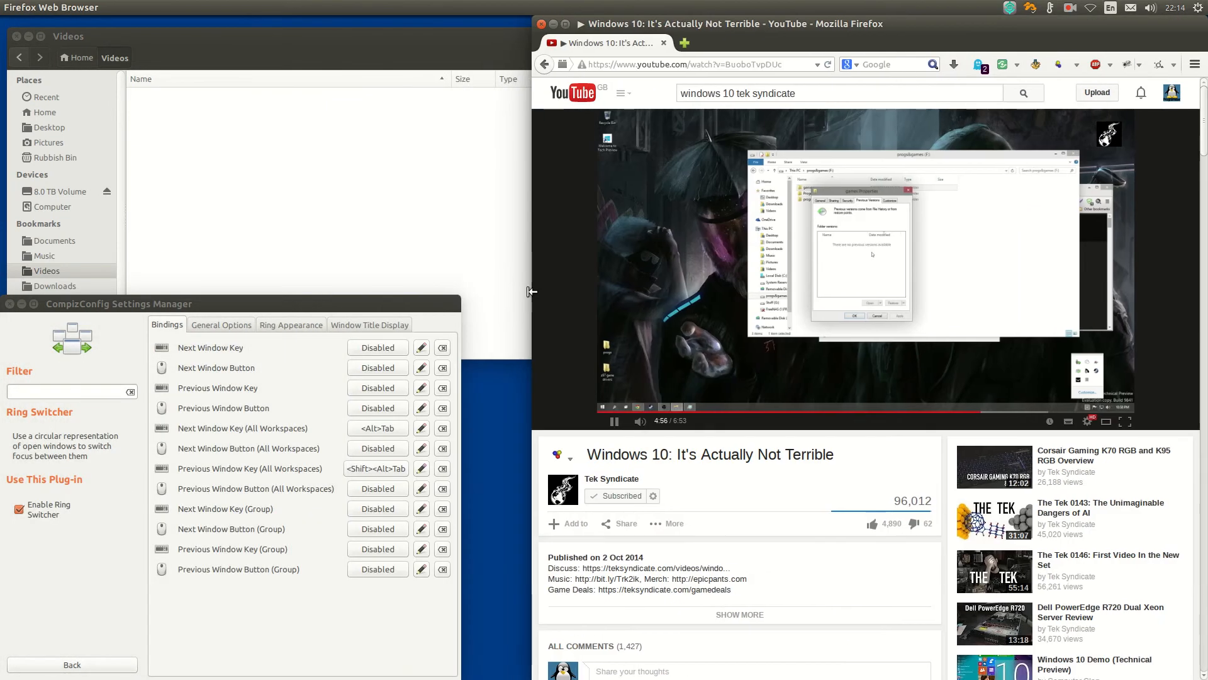
left_click(685, 43)
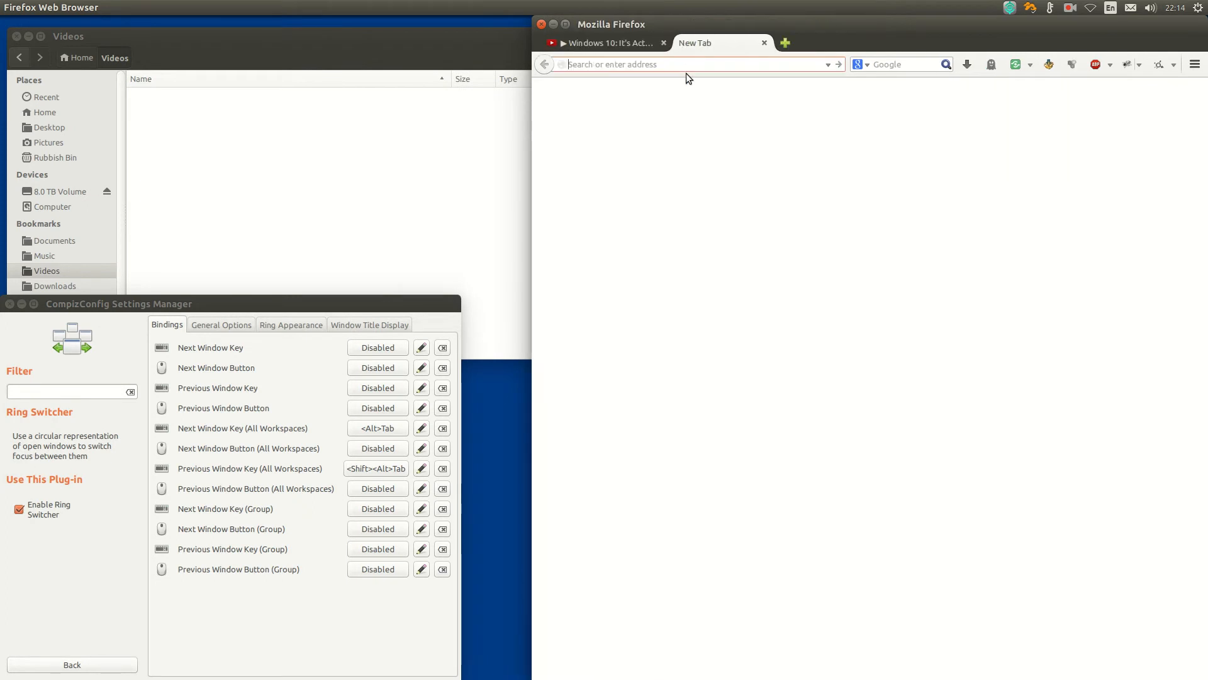
type("btrfs ")
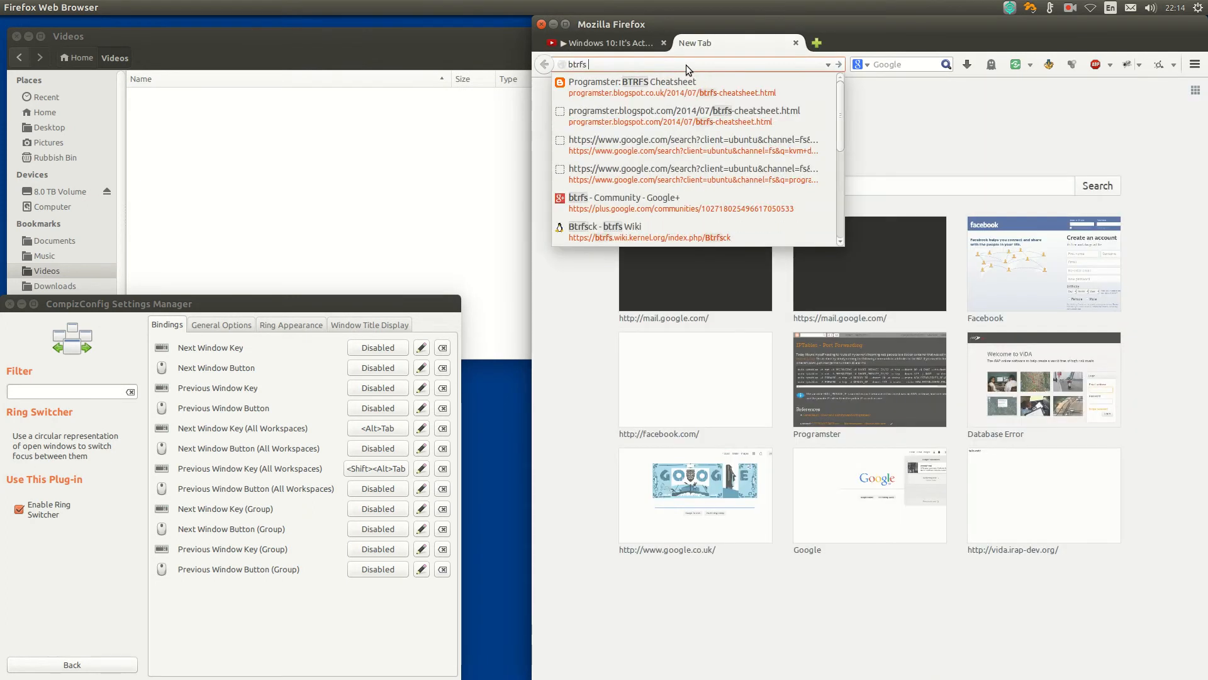
type("volumes")
key("Return")
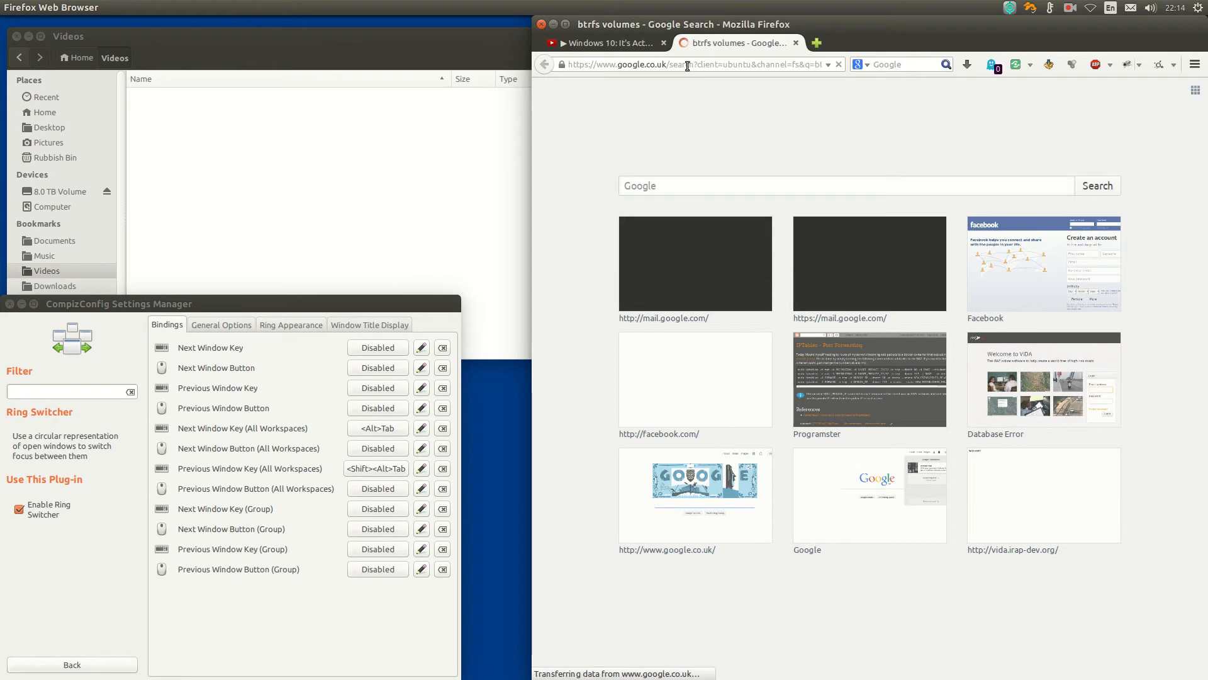
- Detach the search tab into its own window tiled on the left half, and refine the search to "btrfs volumes snapshots"
key("alt+Tab")
left_click_drag(486, 39, 1, 207)
left_click(182, 96)
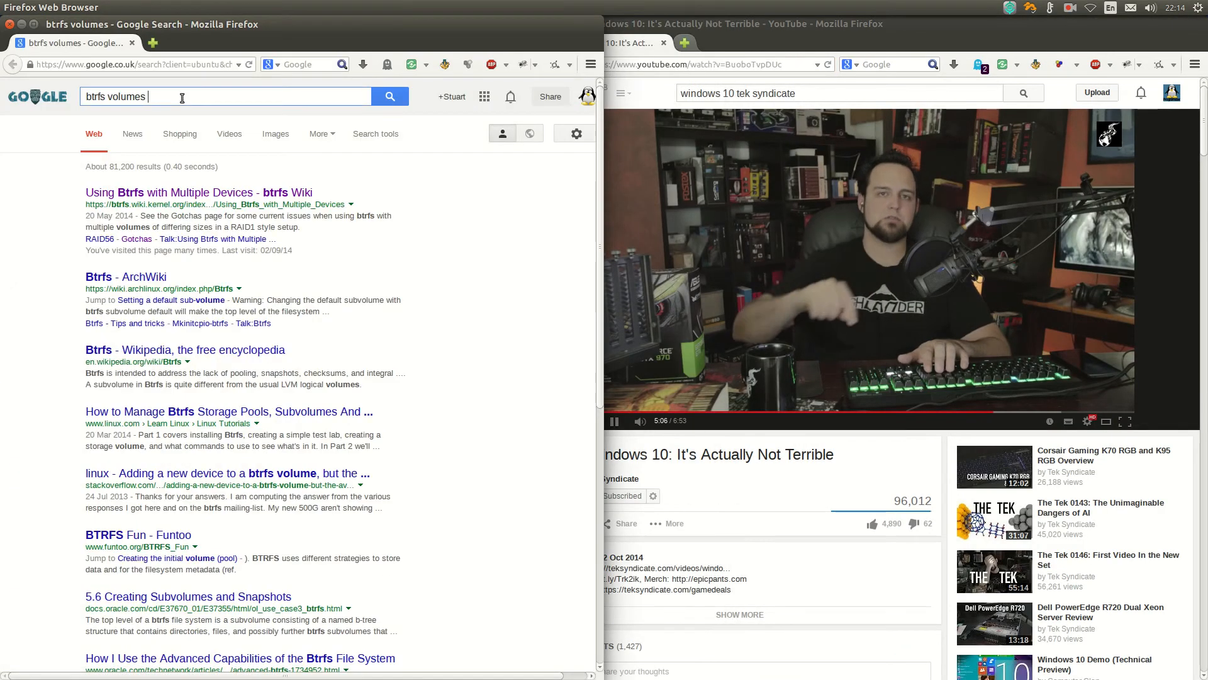
type("snapshots")
key("Return")
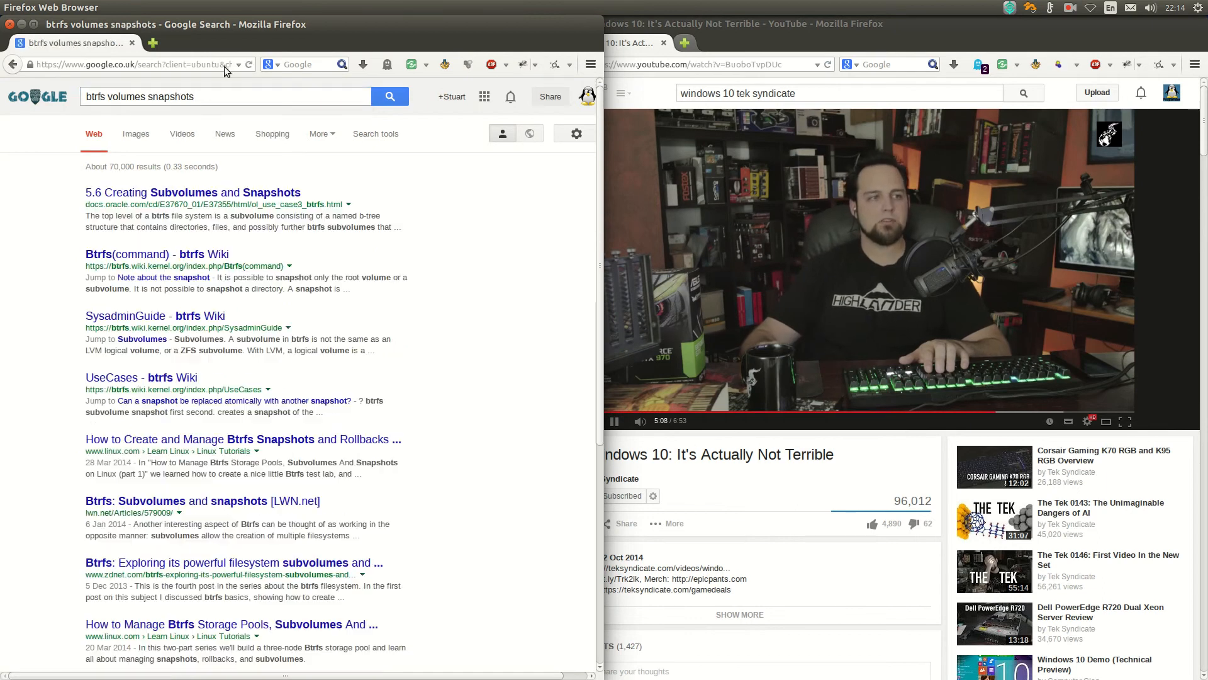
- Open the "5.6 Creating Subvolumes and Snapshots" result, highlight its heading and look through the snapshot commands
left_click(159, 200)
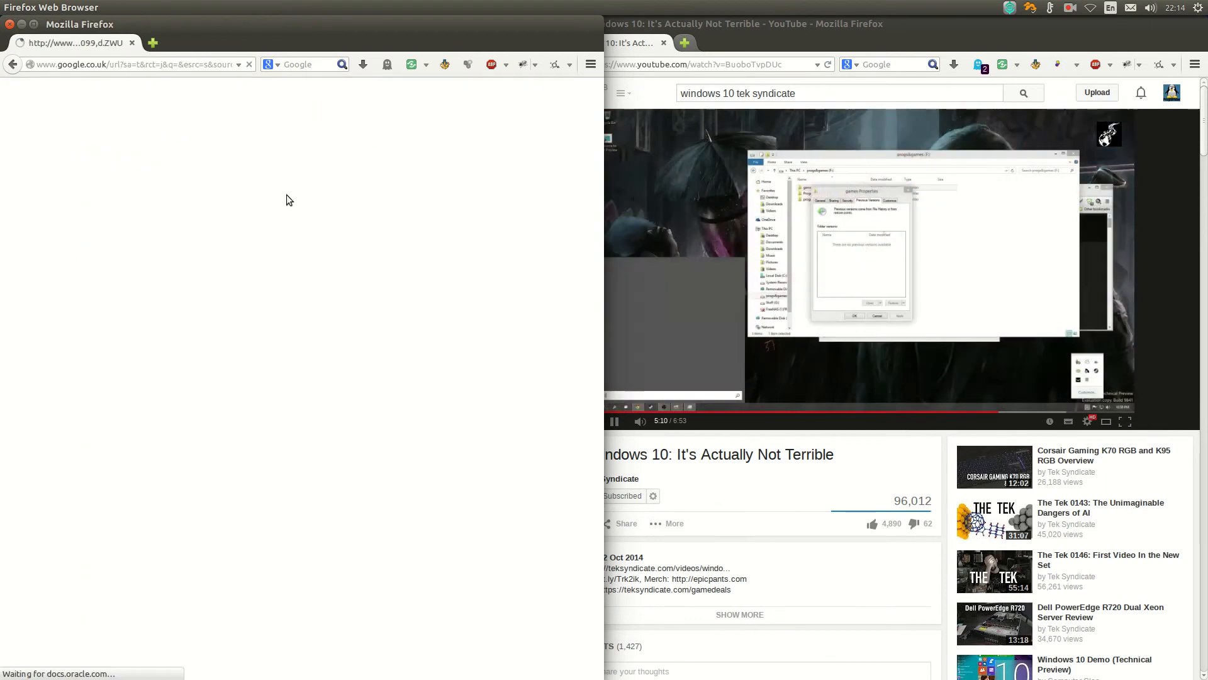
left_click_drag(67, 139, 313, 145)
scroll(346, 220, "down", 10)
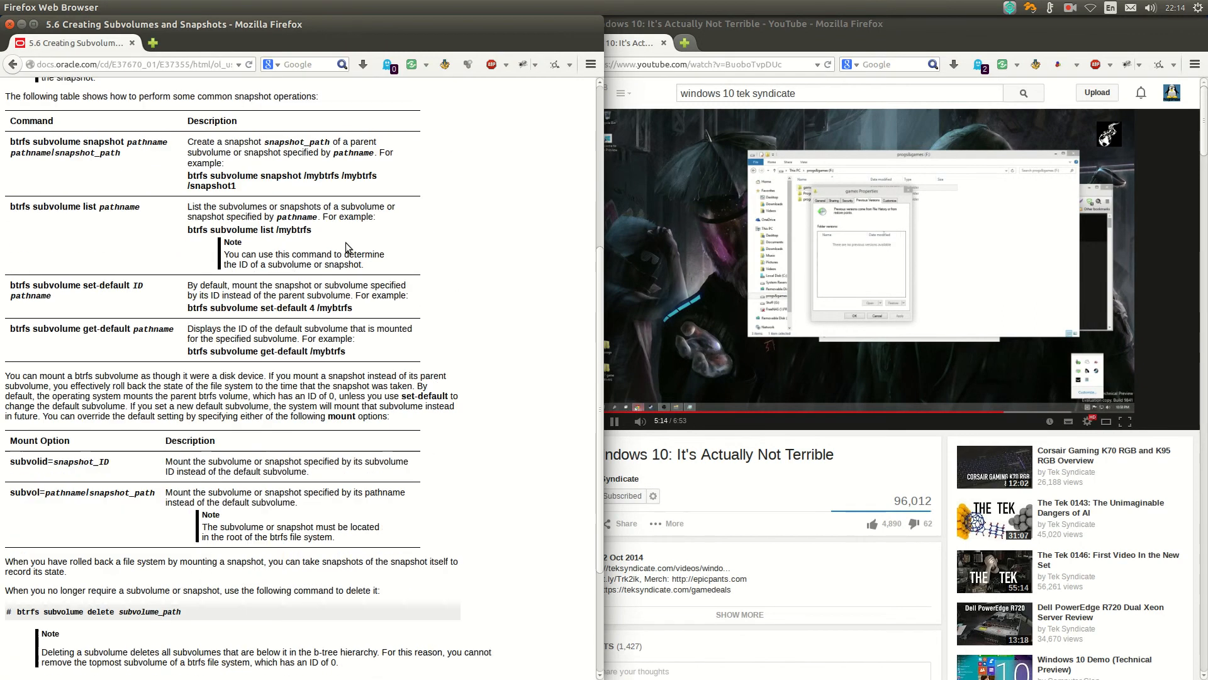
scroll(238, 130, "up", 10)
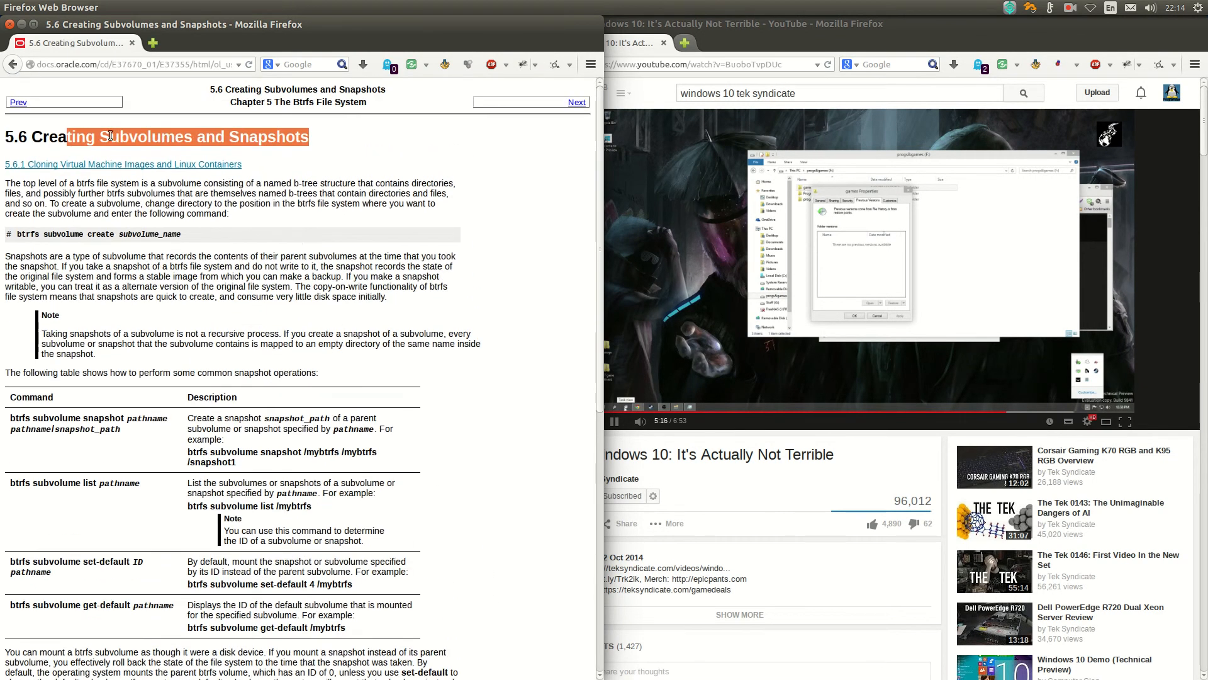
- Move the video window away from the article window, and search for "lvm snapshots" in the article window
left_click_drag(822, 24, 1207, 114)
left_click(179, 68)
left_click(184, 67)
type("lvm snapshots")
key("Return")
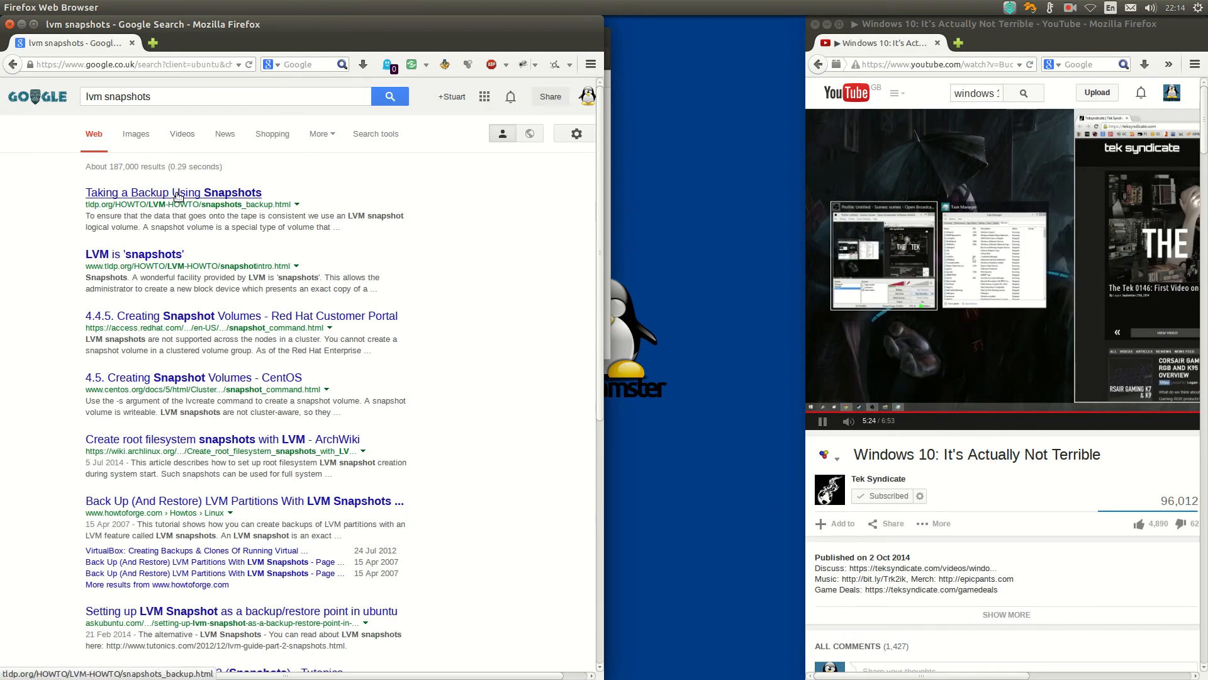
- Open the "LVM is 'snapshots'" result and highlight the mention of snapshots in its first paragraph
left_click(136, 255)
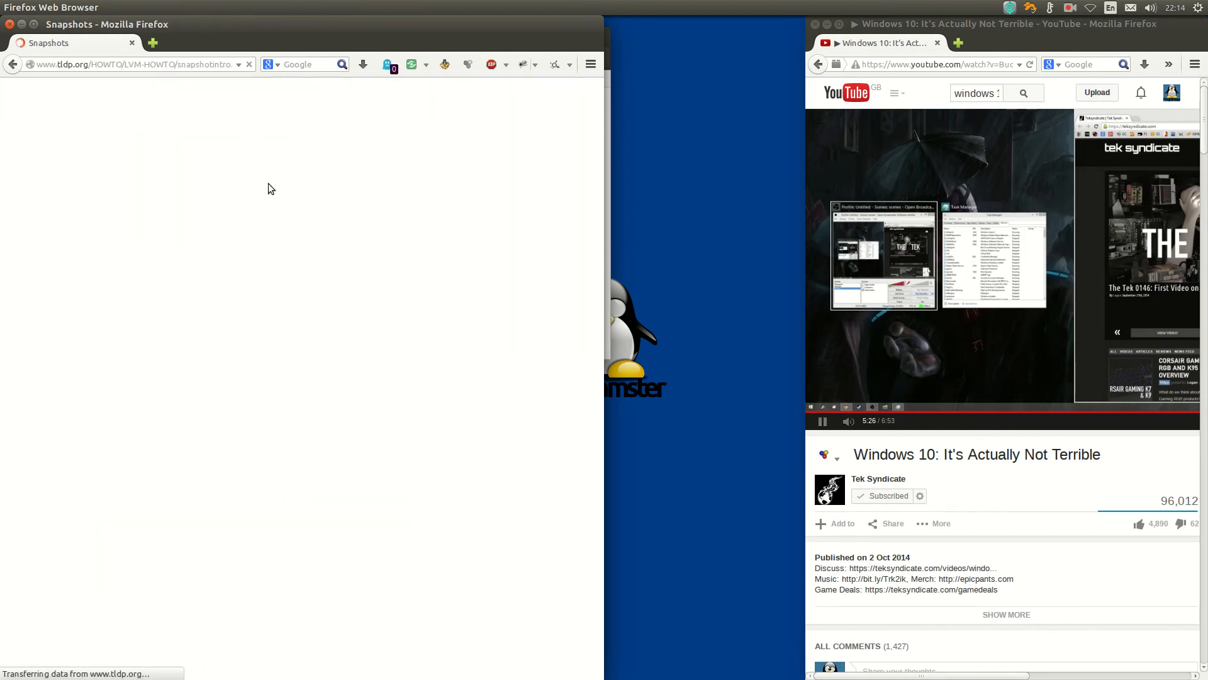
left_click_drag(173, 175, 282, 174)
- Tile the video window on the right half of the screen and open the screen recorder's menu
left_click(1030, 44)
key("ctrl+alt+KP_6")
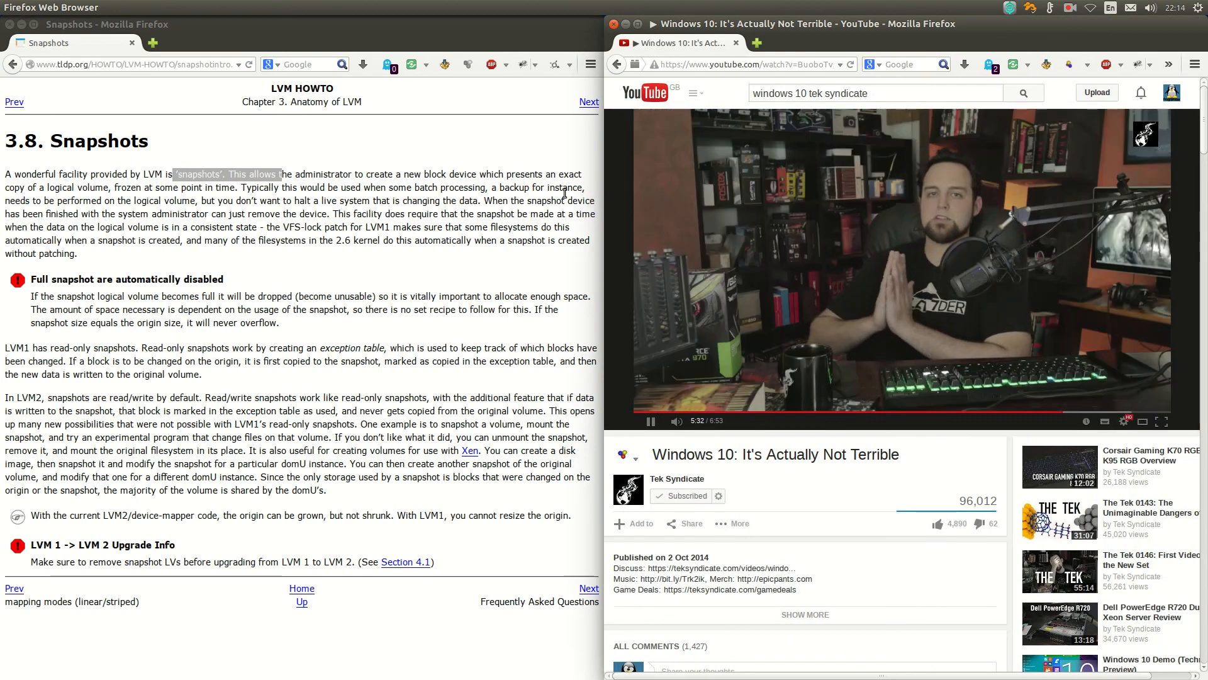
left_click(1070, 7)
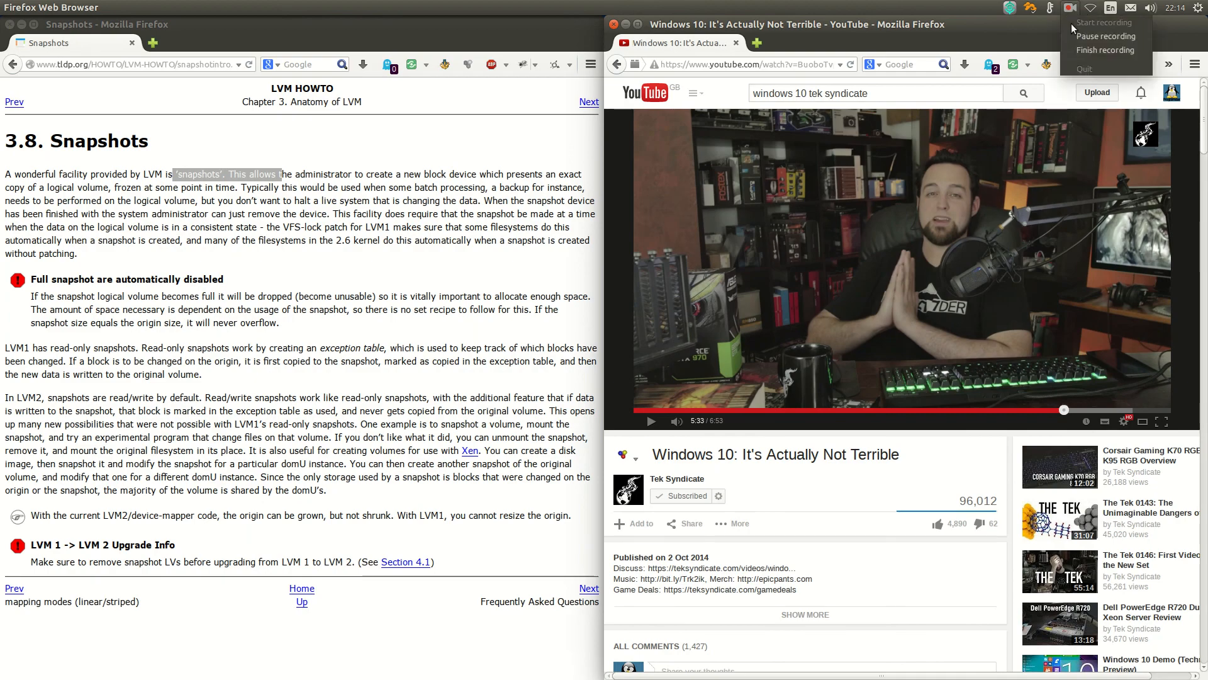